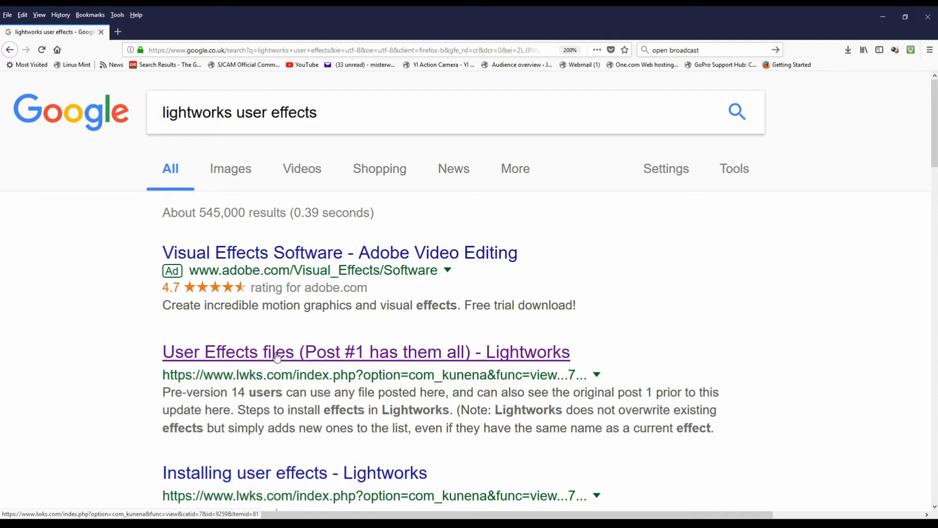
Open the Lightworks forum thread "User Effects files (Post #1 has them all)" and examine the installation steps and list of effects
left_click(277, 357)
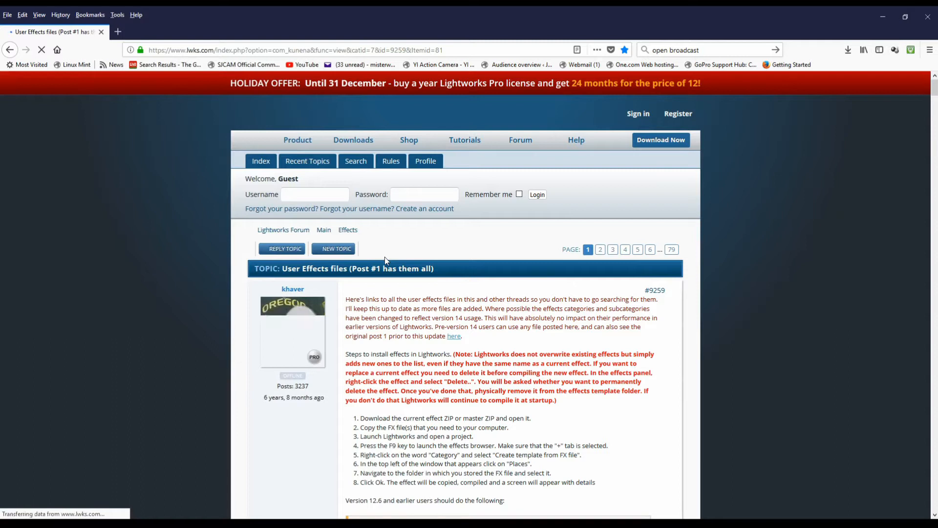
scroll(420, 327, "down", 8)
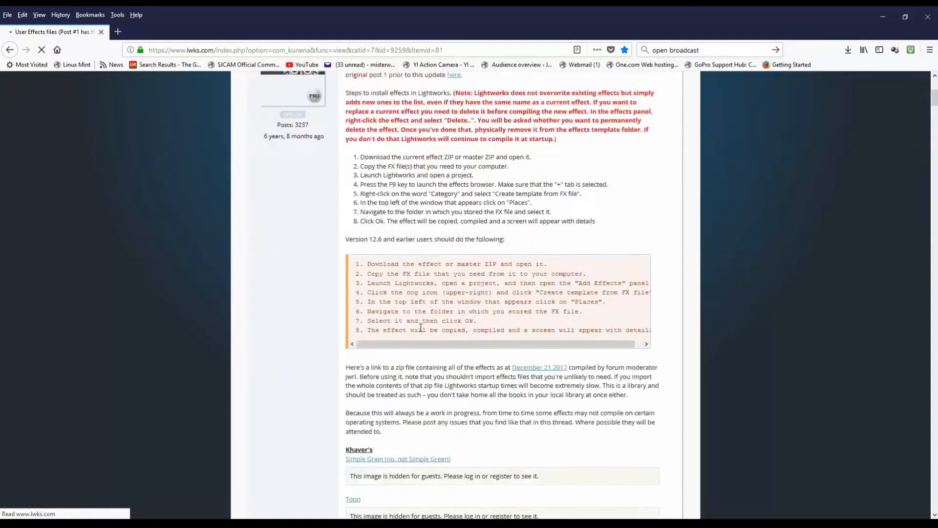
scroll(421, 331, "down", 10)
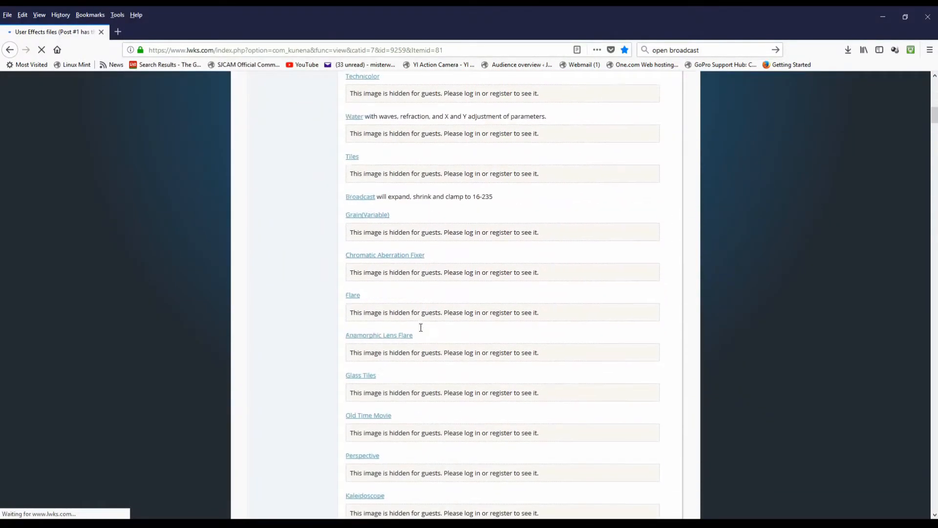
scroll(420, 331, "down", 12)
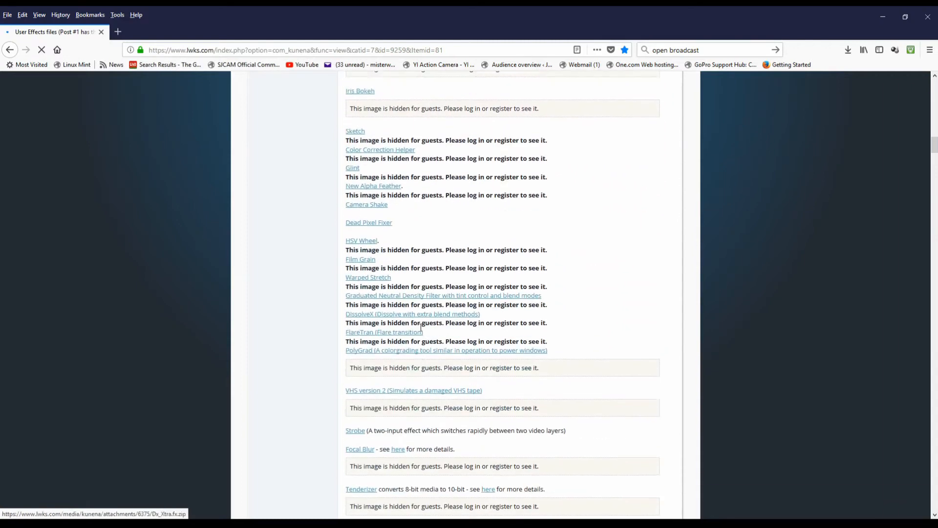
scroll(420, 331, "down", 20)
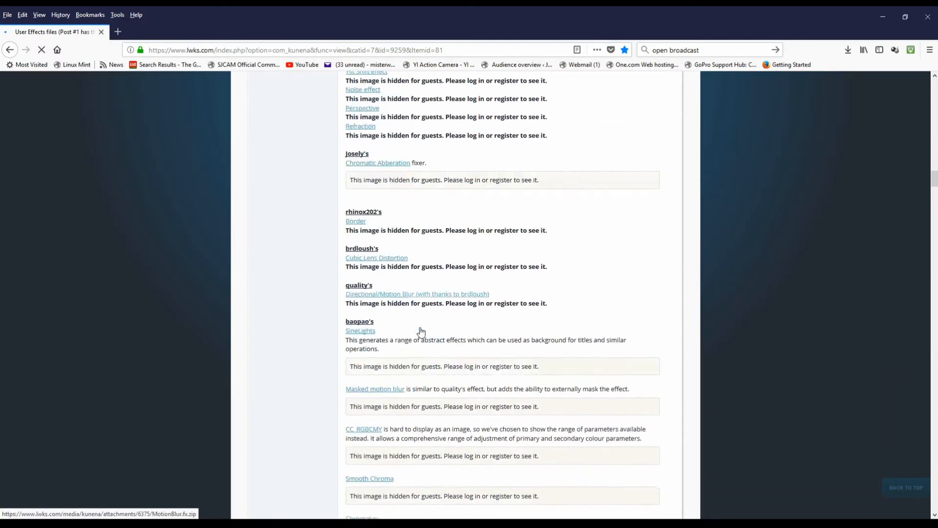
scroll(421, 331, "down", 20)
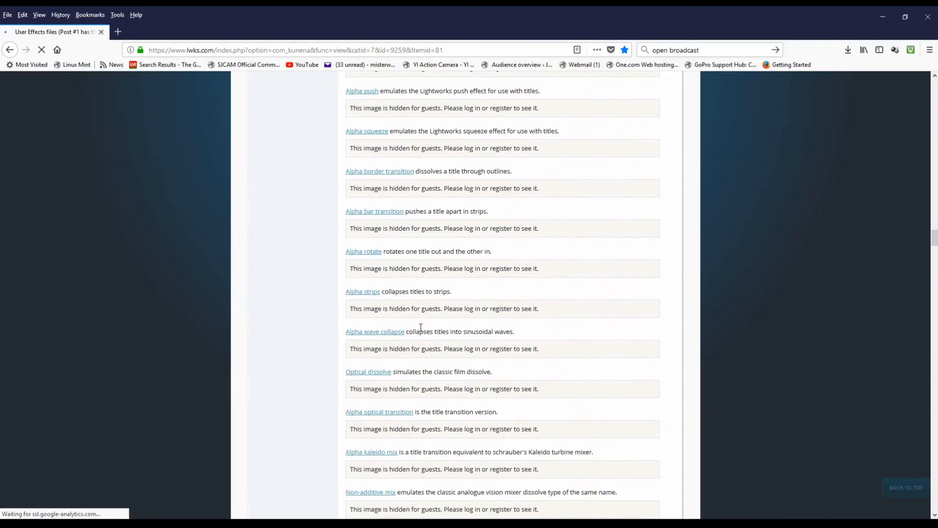
scroll(421, 326, "down", 20)
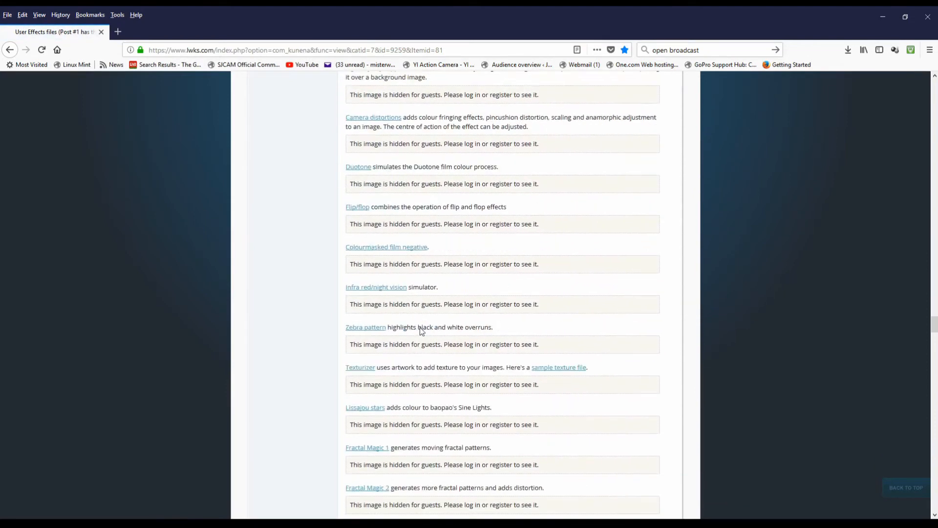
scroll(421, 331, "down", 20)
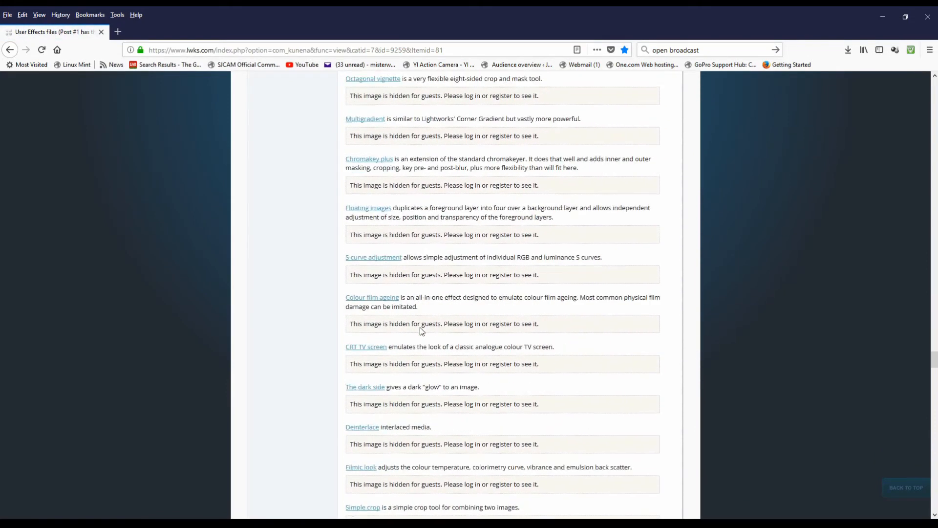
scroll(421, 331, "down", 20)
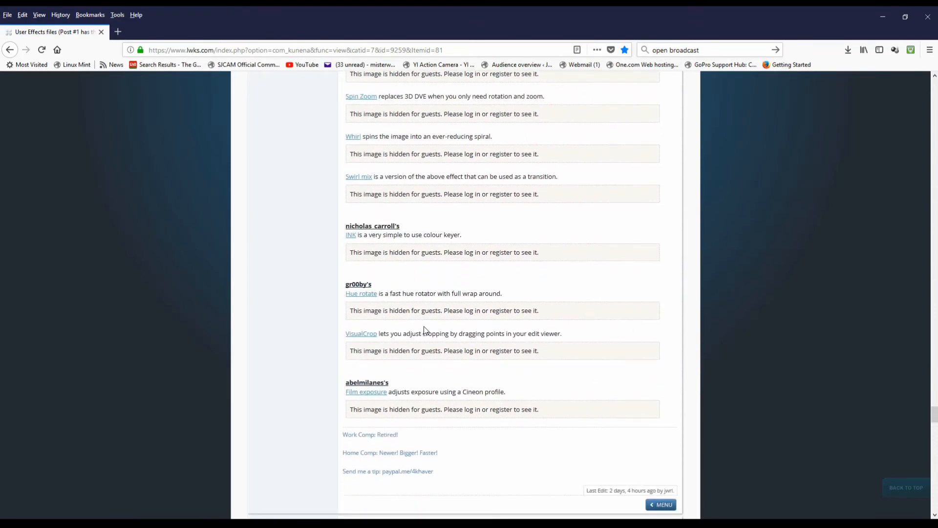
scroll(421, 329, "down", 5)
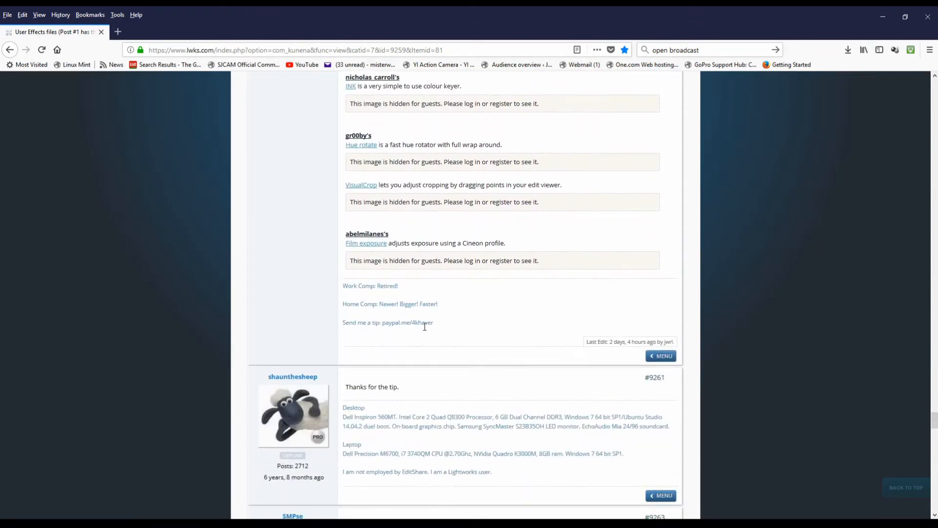
Switch to Lightworks and open the file chooser for creating an effect template, select AdjBlend.fx, and dismiss it without importing
key("alt")
key("alt+Tab")
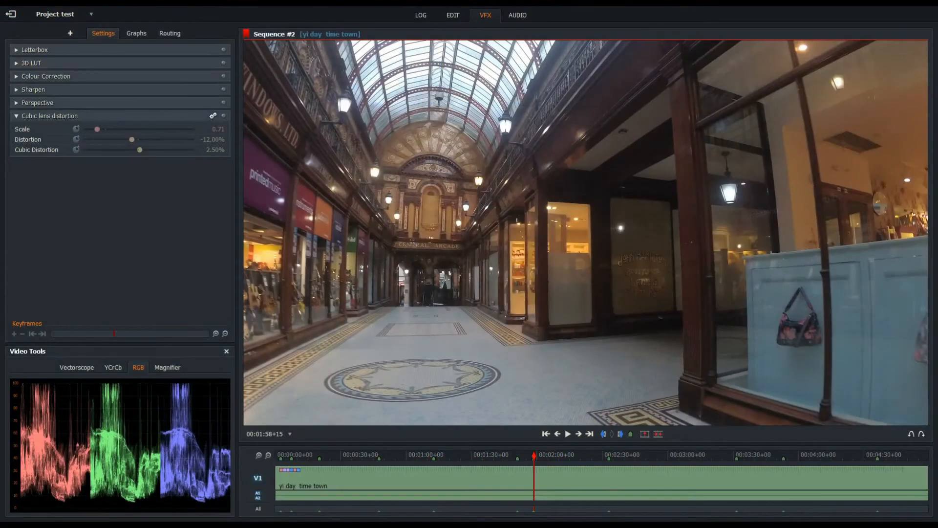
left_click(69, 35)
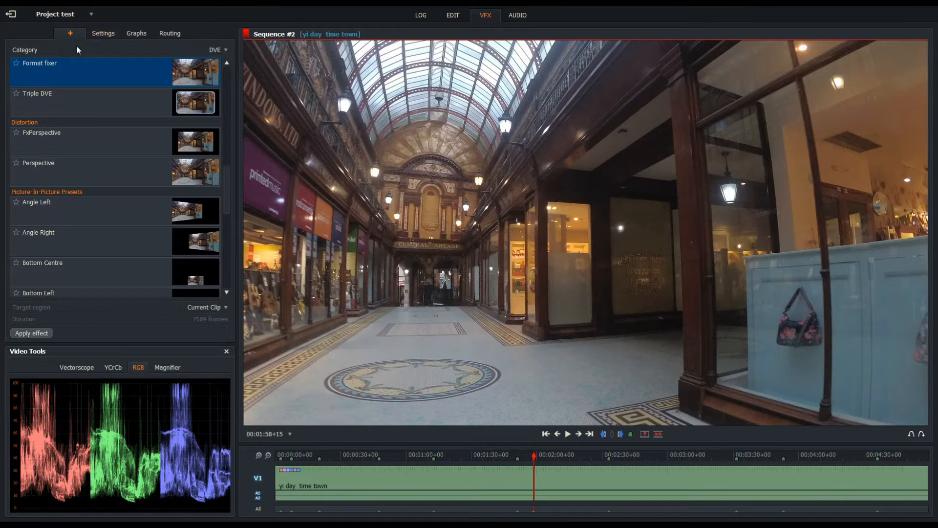
right_click(26, 51)
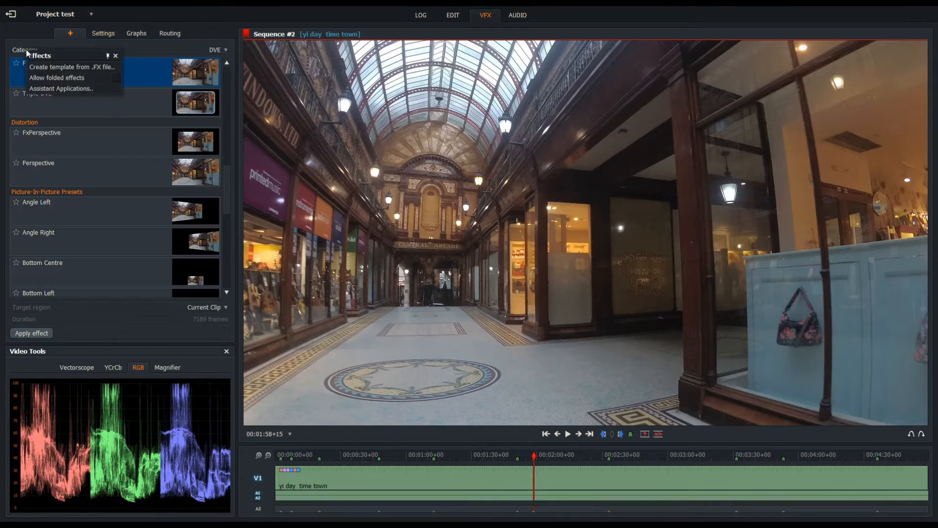
left_click(78, 68)
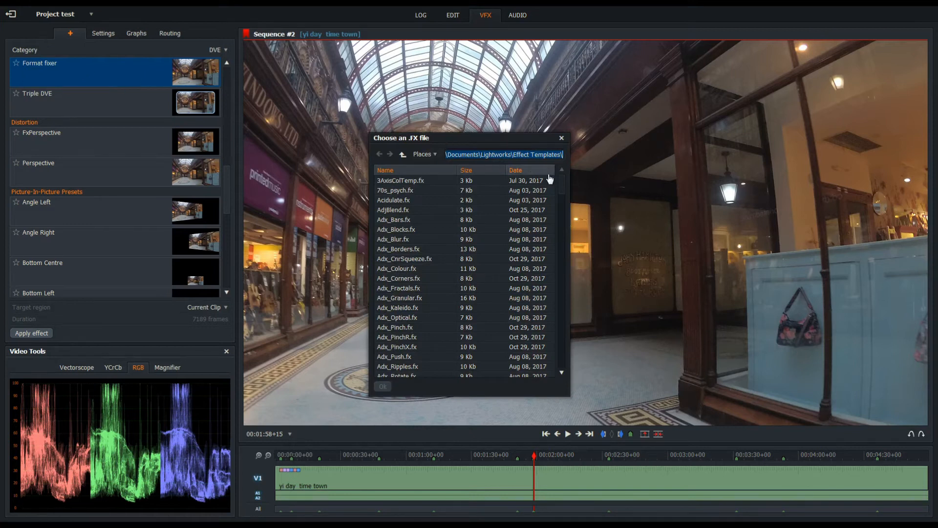
left_click(404, 189)
left_click(406, 206)
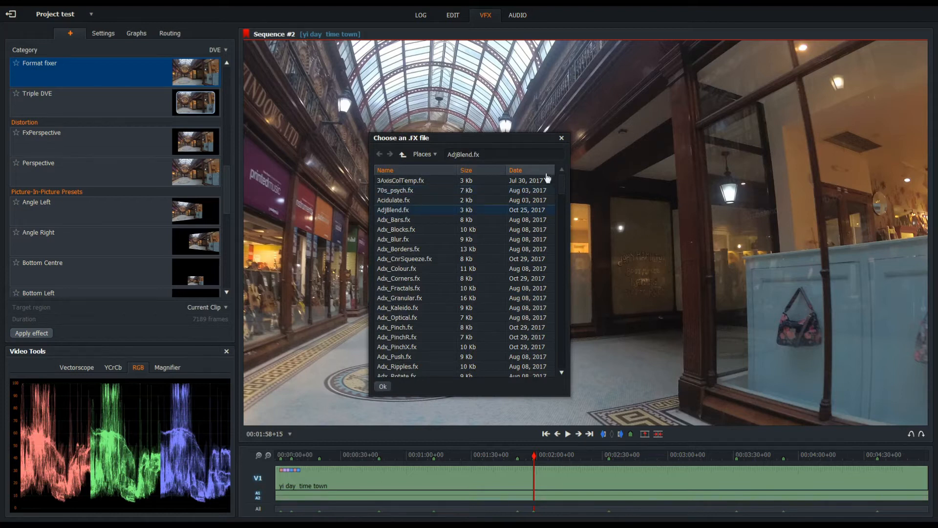
left_click(562, 138)
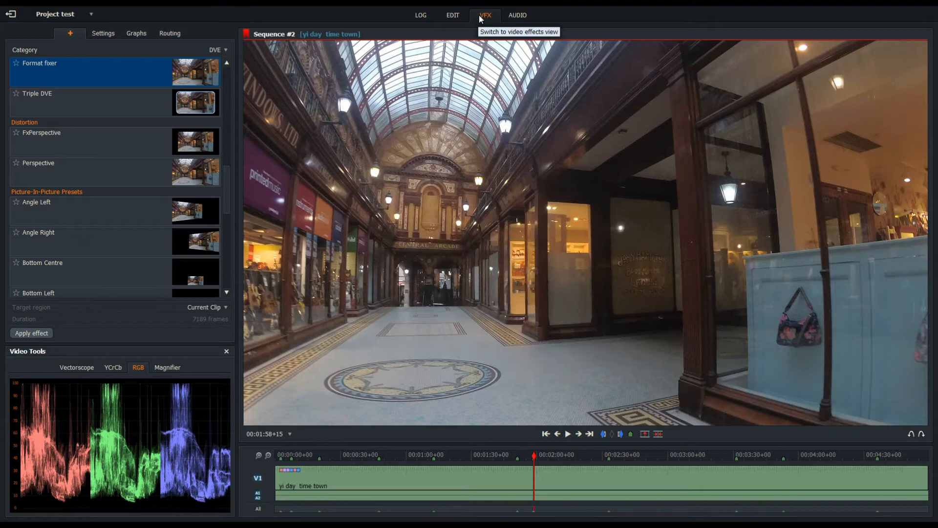
Browse the Stylize category of available effects to locate Cubic lens distortion in the Repair group
left_click(105, 38)
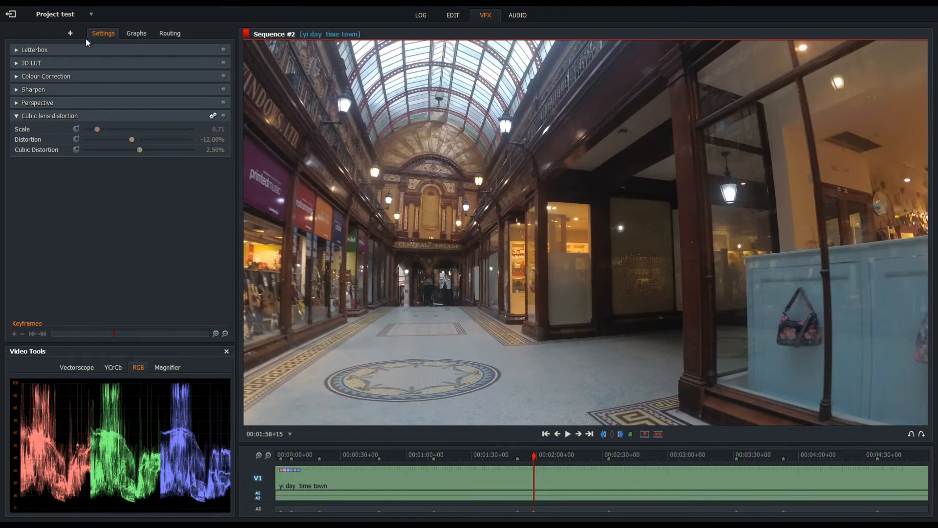
left_click(71, 34)
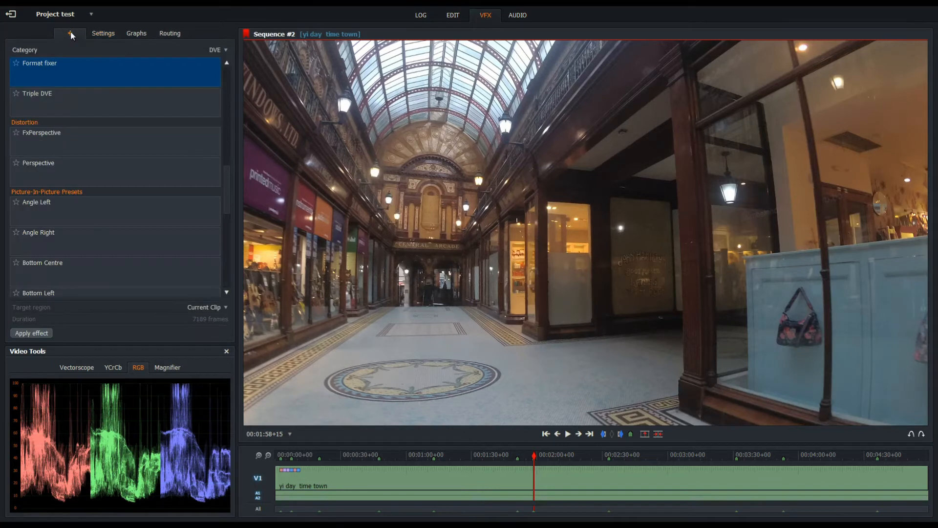
left_click(225, 51)
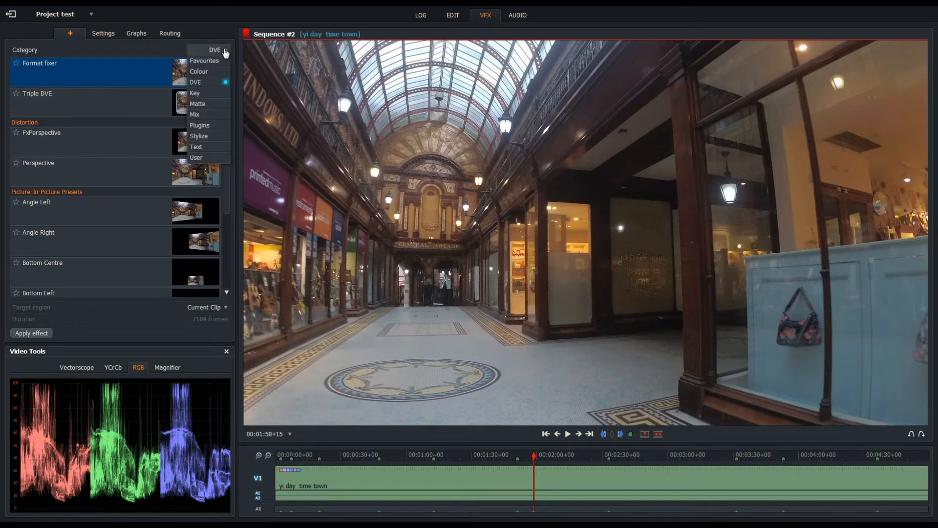
left_click(204, 137)
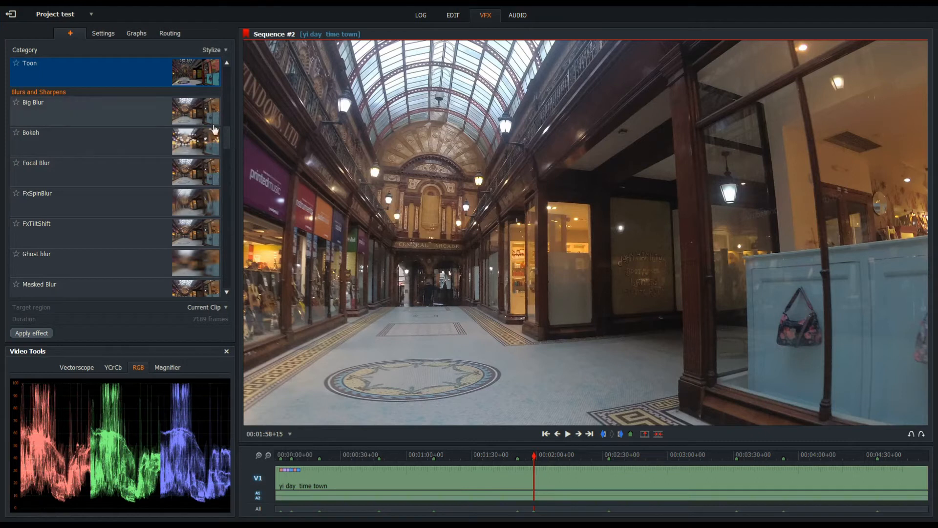
left_click_drag(225, 133, 232, 218)
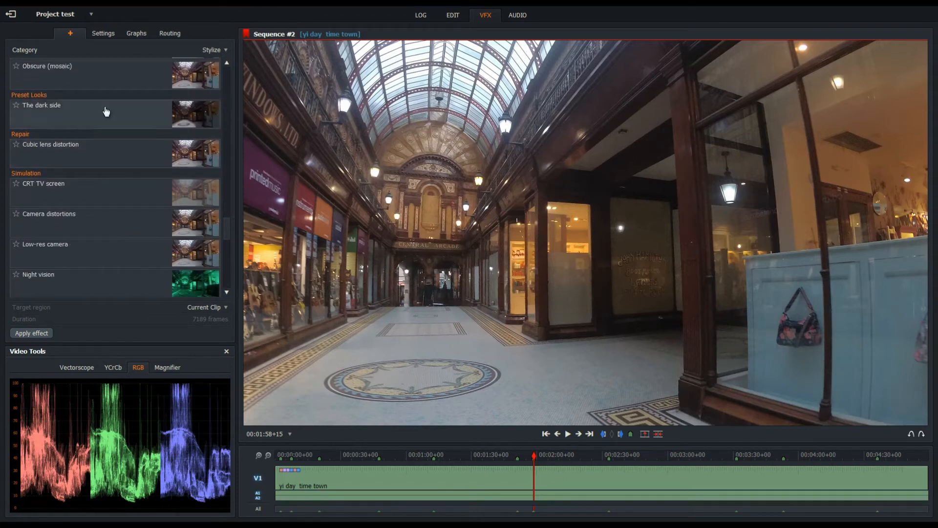
Reset the applied Cubic lens distortion effect to Scale 1.00, Distortion 0% and Cubic Distortion 0%, and enable it
left_click(103, 32)
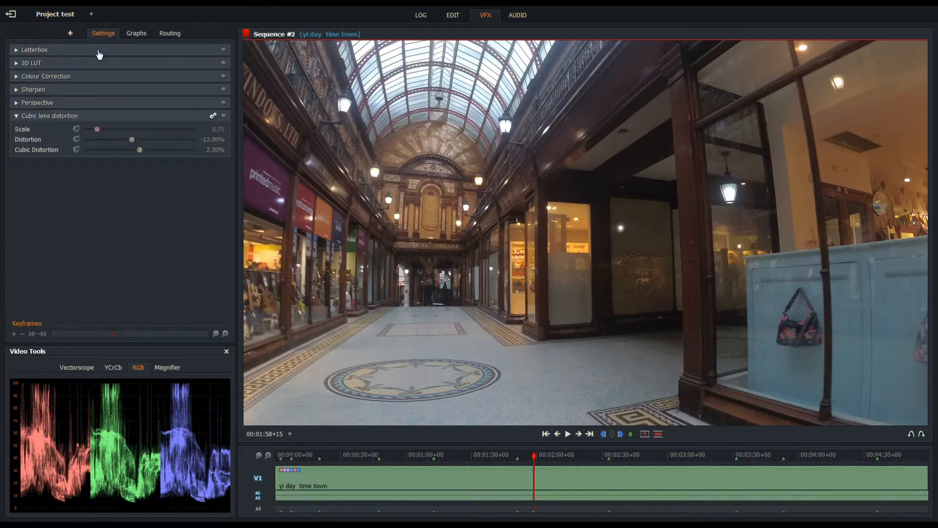
left_click(181, 140)
left_click(180, 146)
left_click(180, 128)
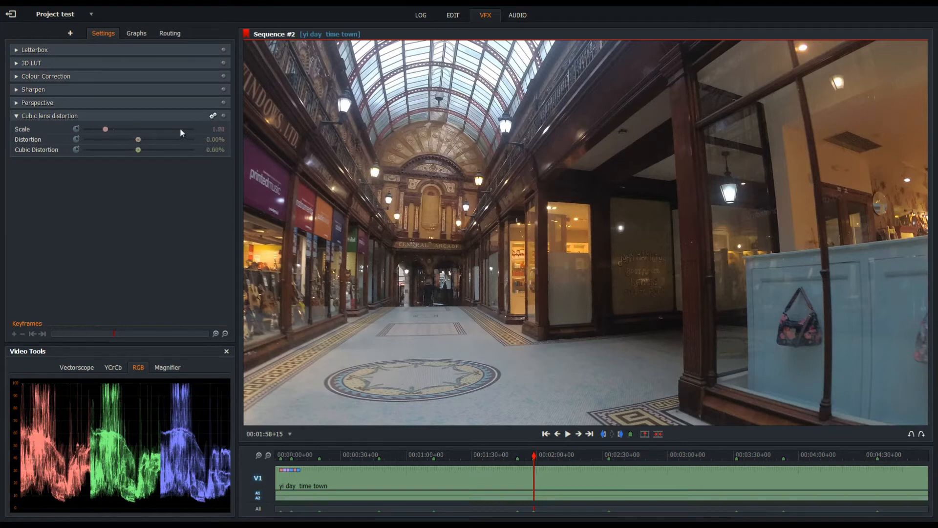
left_click(223, 117)
Adjust Cubic lens distortion to a Scale of about 0.79, Distortion about -10.31% and Cubic Distortion about 2.24%
left_click_drag(102, 127, 98, 130)
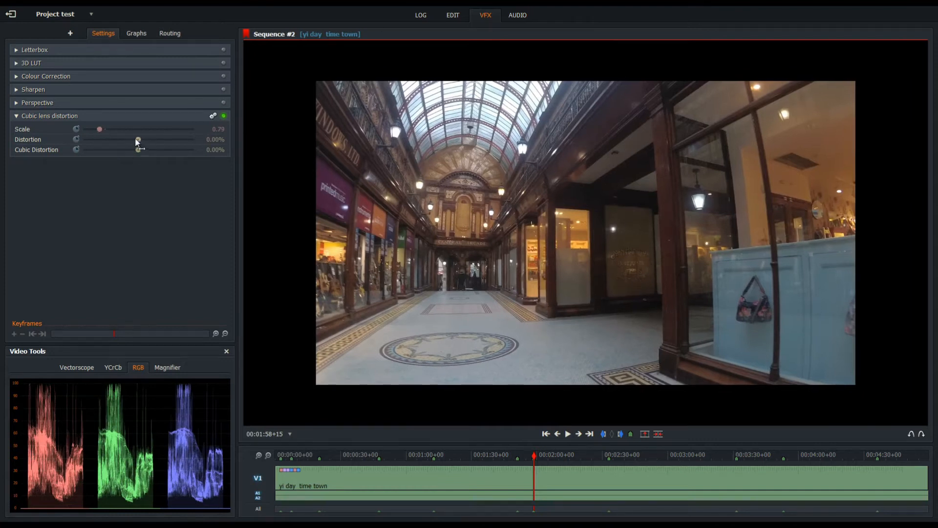
mouse_move(139, 141)
left_mouse_down()
mouse_move(154, 141)
mouse_move(134, 143)
left_mouse_up()
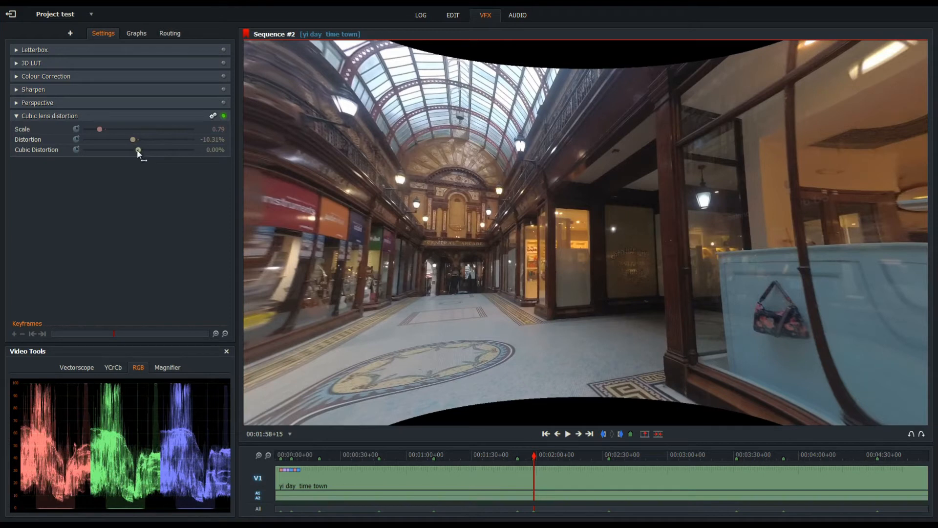
left_click_drag(138, 150, 141, 153)
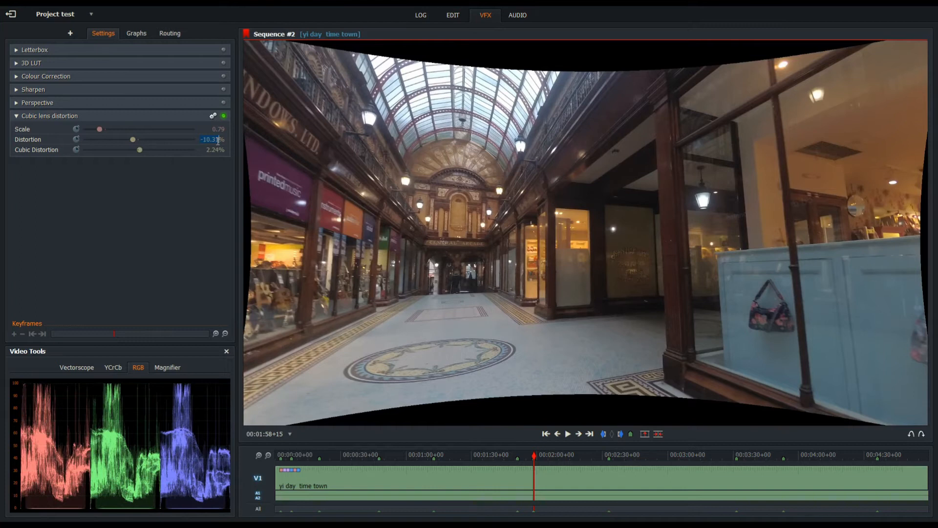
Set the lens correction's Distortion to -12% and Cubic Distortion to 3%, and reduce its Scale to about 0.74
key("BackSpace")
key("Return")
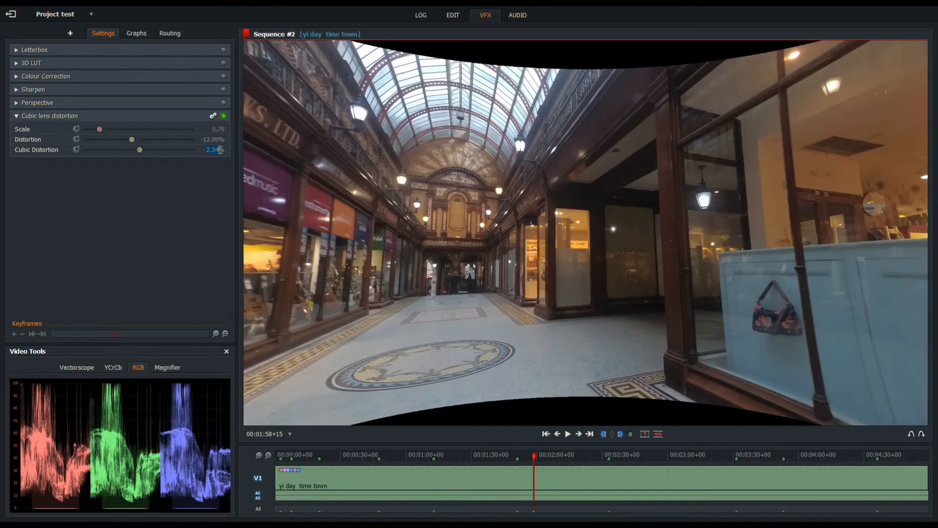
type("3")
key("Return")
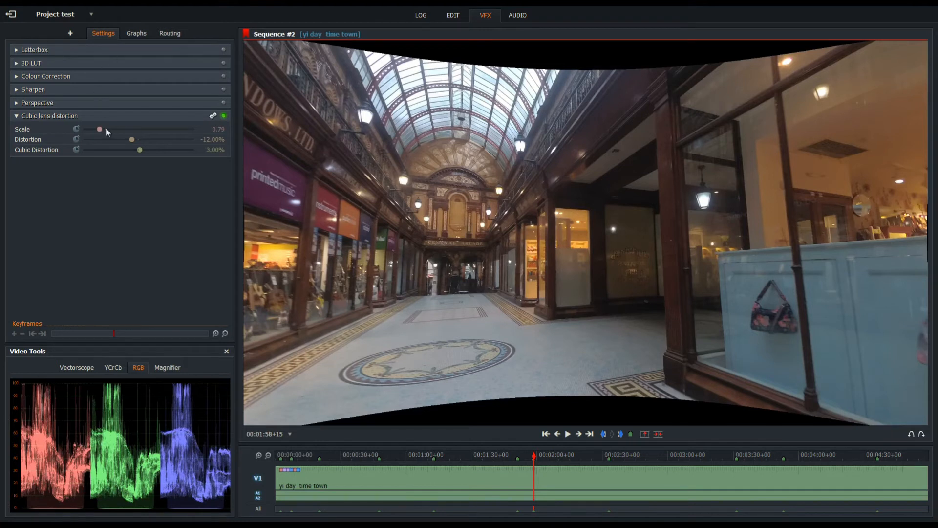
left_click_drag(101, 130, 99, 133)
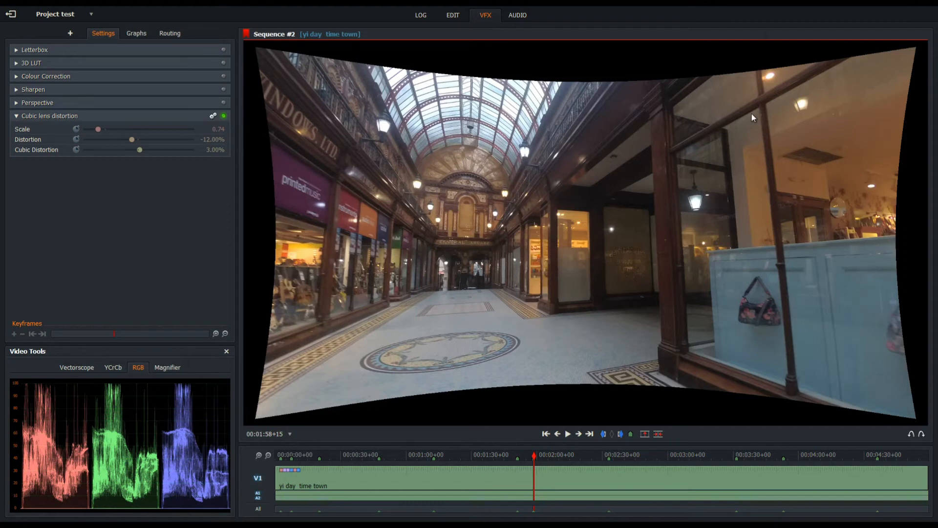
Expand the Perspective effect, reset Top Left X to 10% and Top Right X to 90%, and enable the effect
left_click(15, 103)
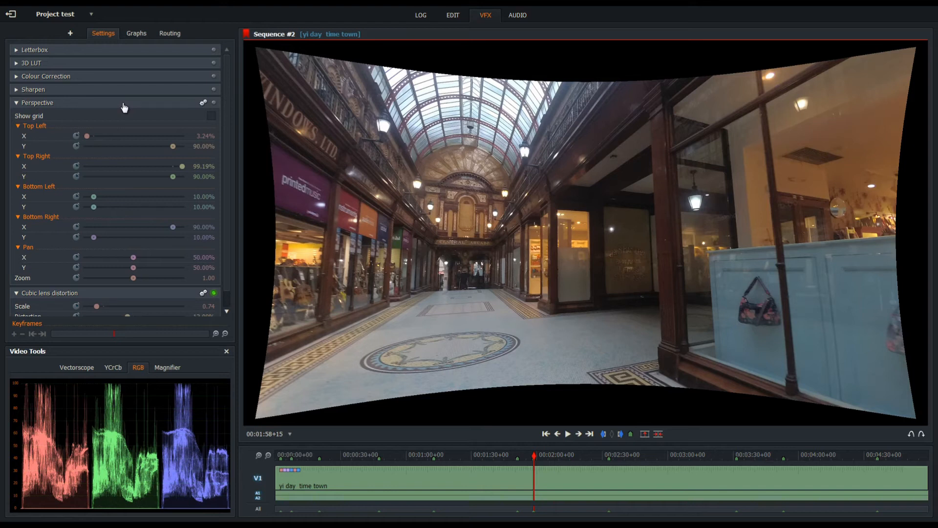
left_click(189, 103)
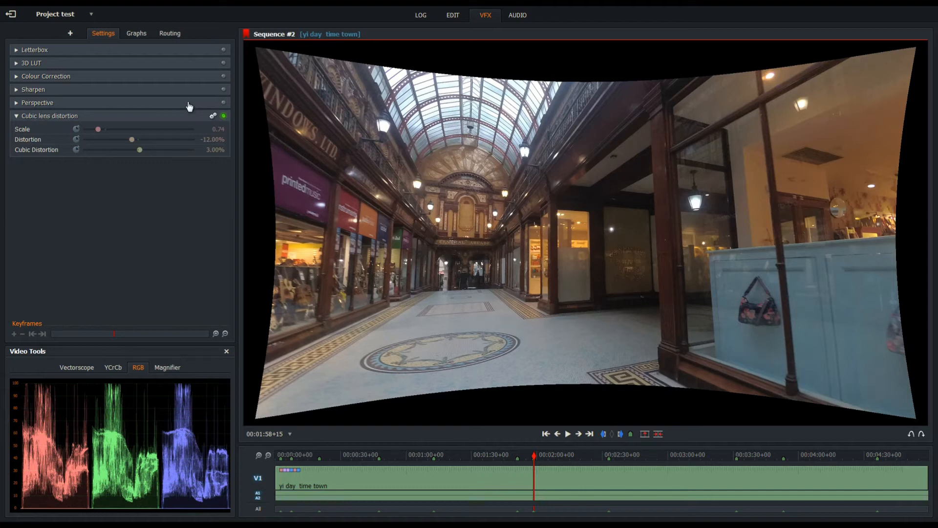
left_click(190, 103)
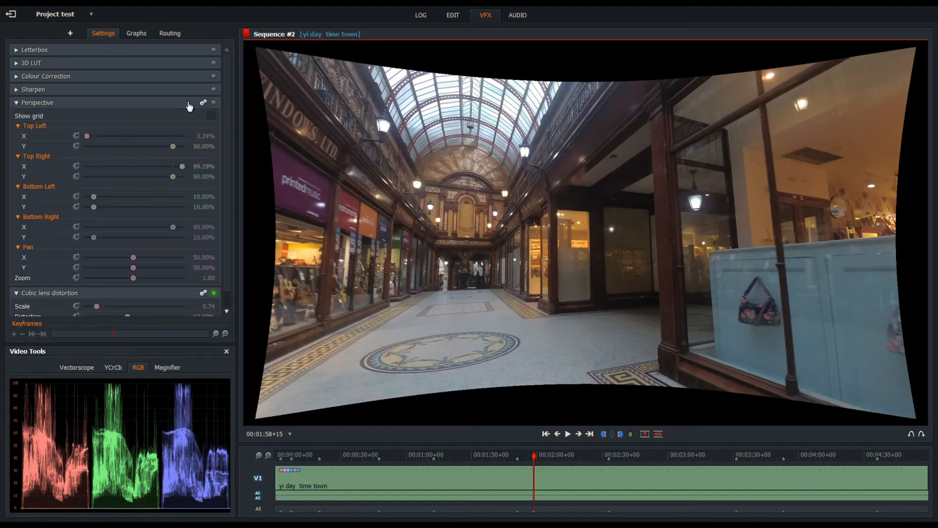
left_click(105, 136)
left_click(214, 103)
mouse_move(293, 160)
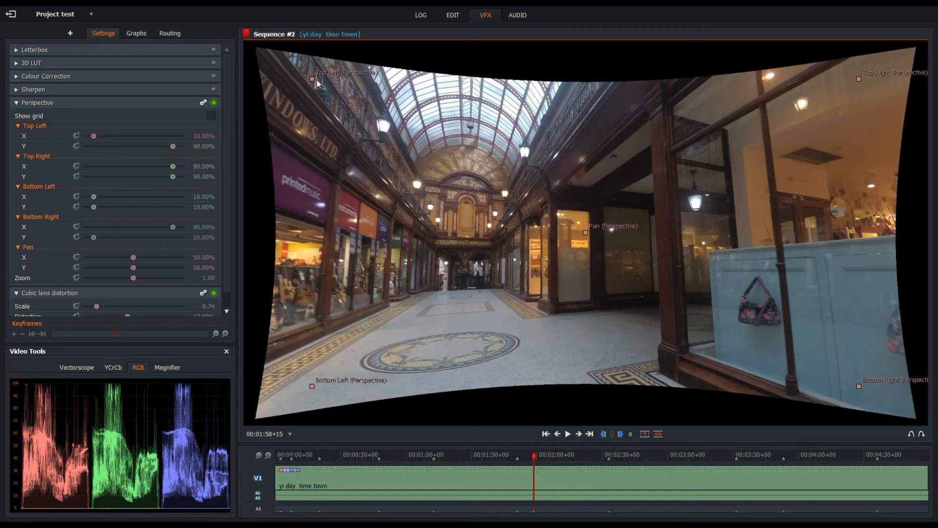
Move the Perspective effect's Top Left corner outward to X about 3.94%, keeping its Y at 90%
left_click_drag(309, 80, 271, 68)
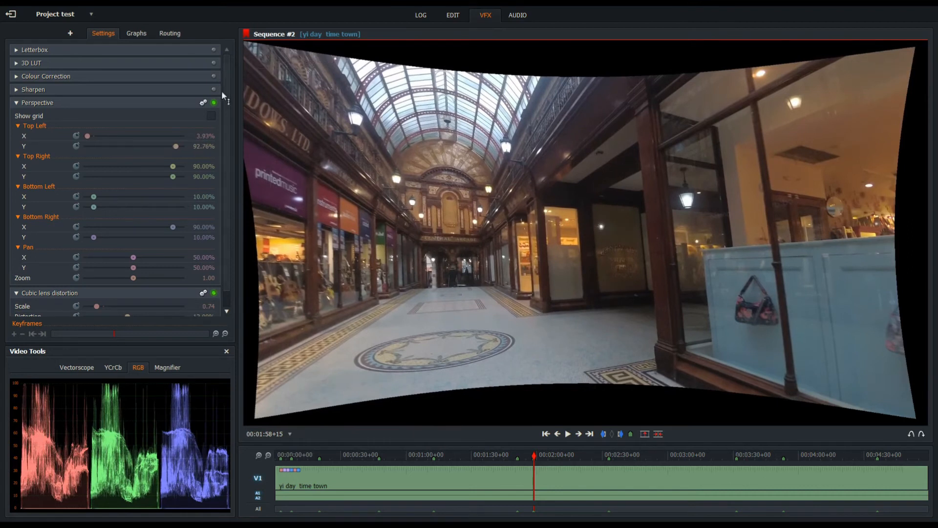
left_click(170, 146)
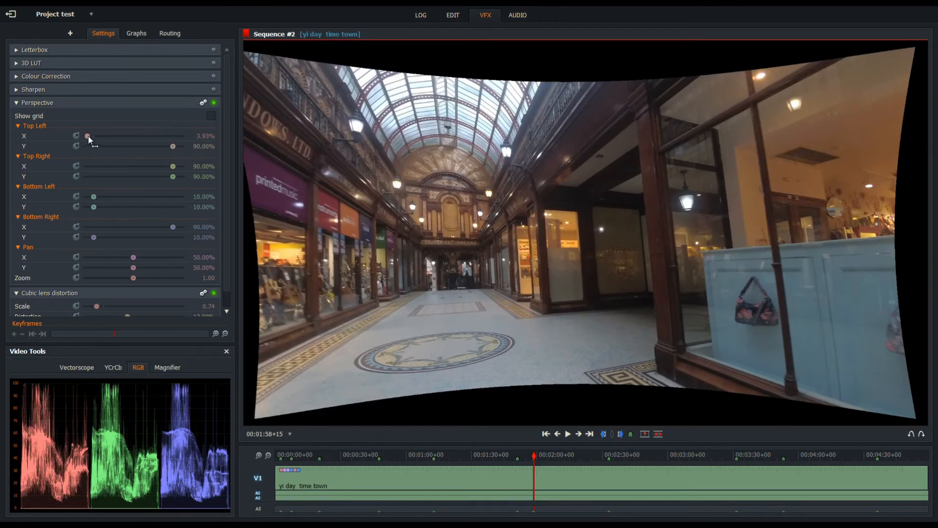
left_click_drag(87, 137, 88, 138)
Set the Perspective effect's Top Right X to about 99.01%, using the grid overlay as a guide and hiding it when finished
left_click(211, 116)
mouse_move(335, 154)
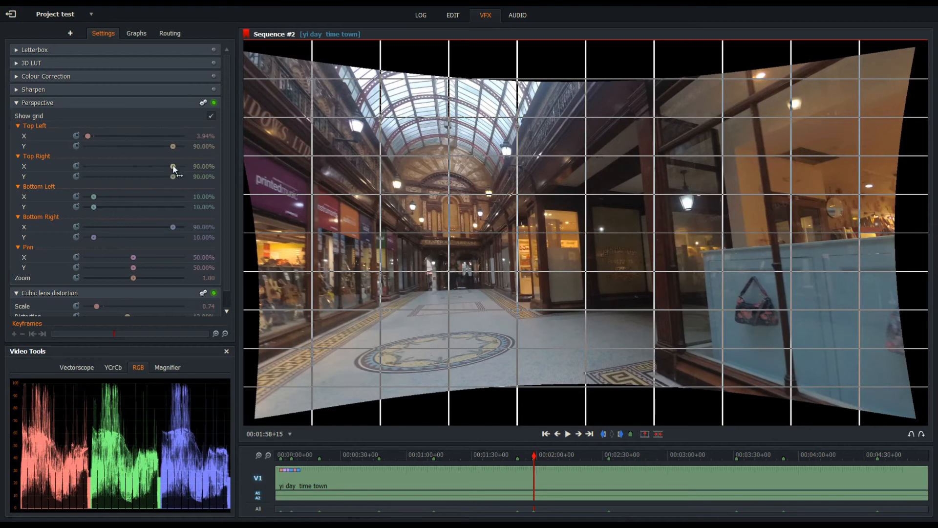
left_click_drag(174, 168, 182, 167)
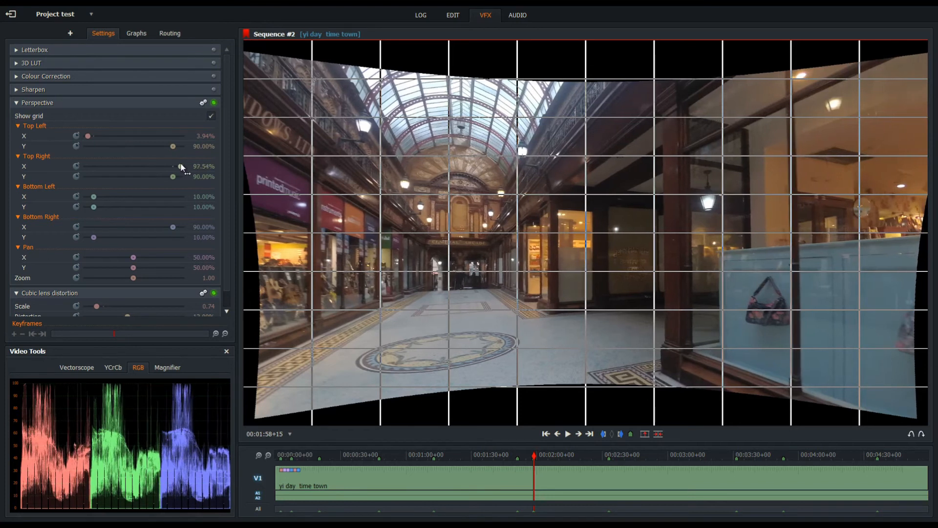
left_click_drag(183, 167, 183, 167)
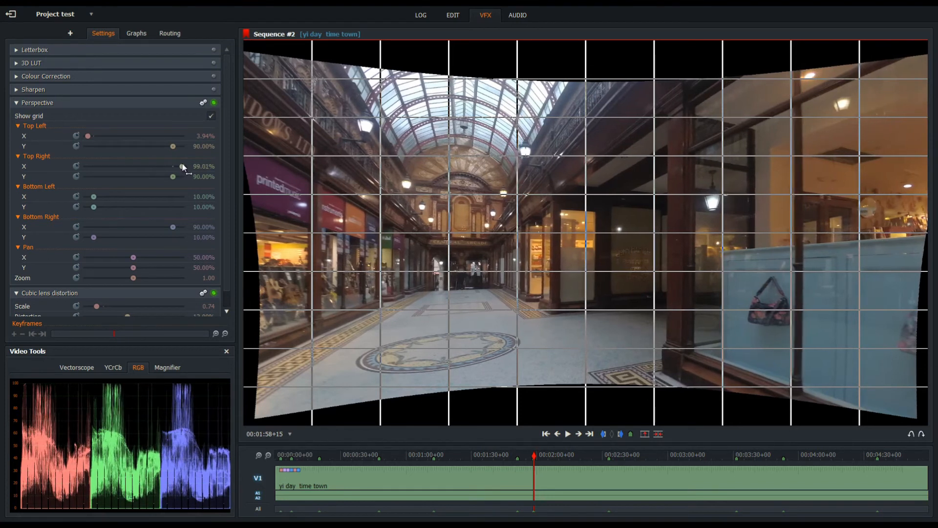
left_click(212, 117)
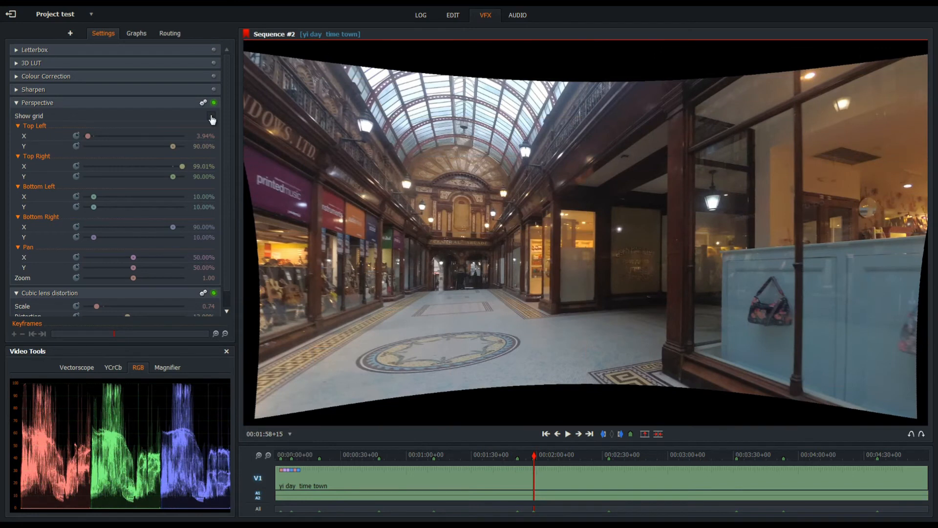
Compare the picture with the Perspective effect off and on, and collapse the Perspective and Cubic lens distortion settings
left_click(214, 103)
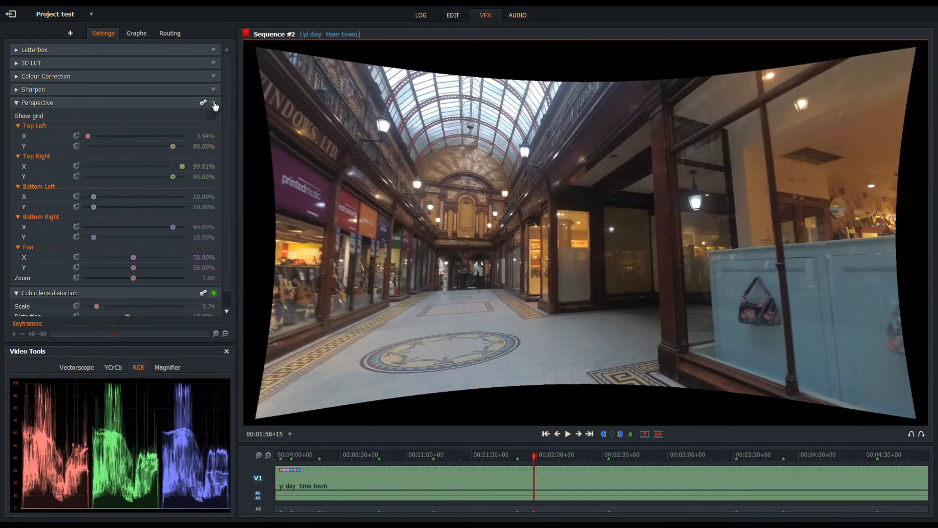
left_click(213, 103)
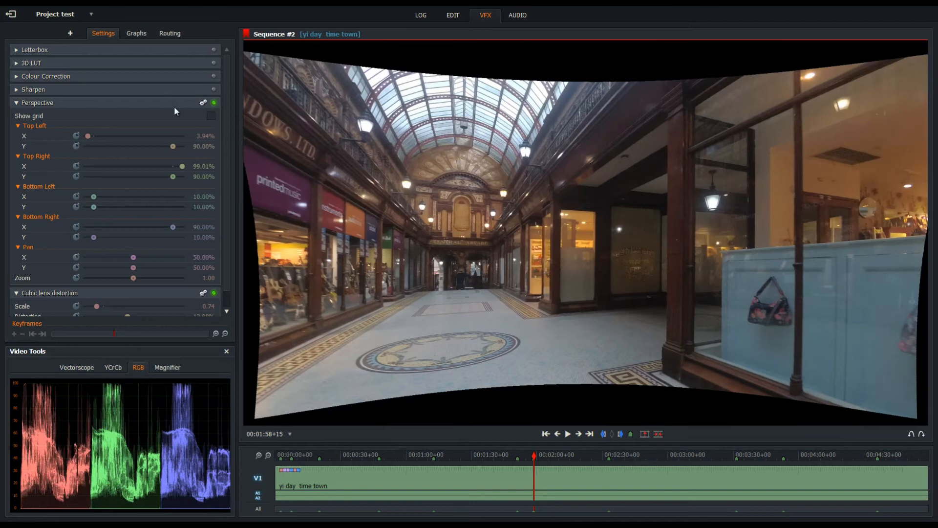
left_click(144, 106)
left_click(144, 116)
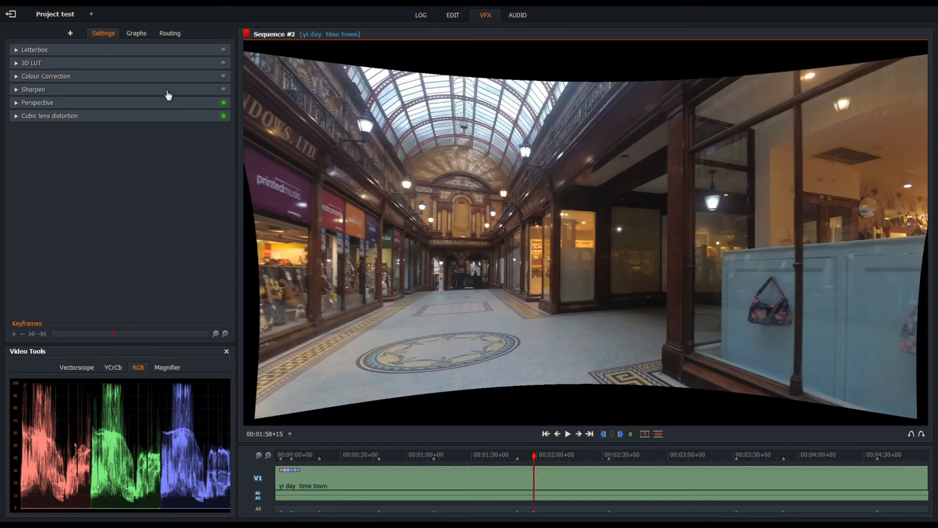
Enable the Sharpen effect and inspect the Colour Correction settings, toggling that effect to compare
left_click(224, 92)
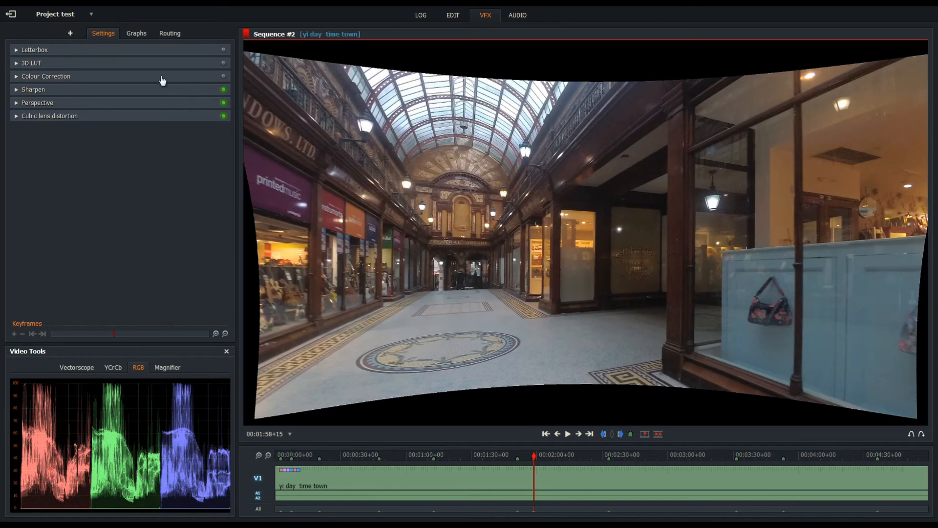
left_click(17, 77)
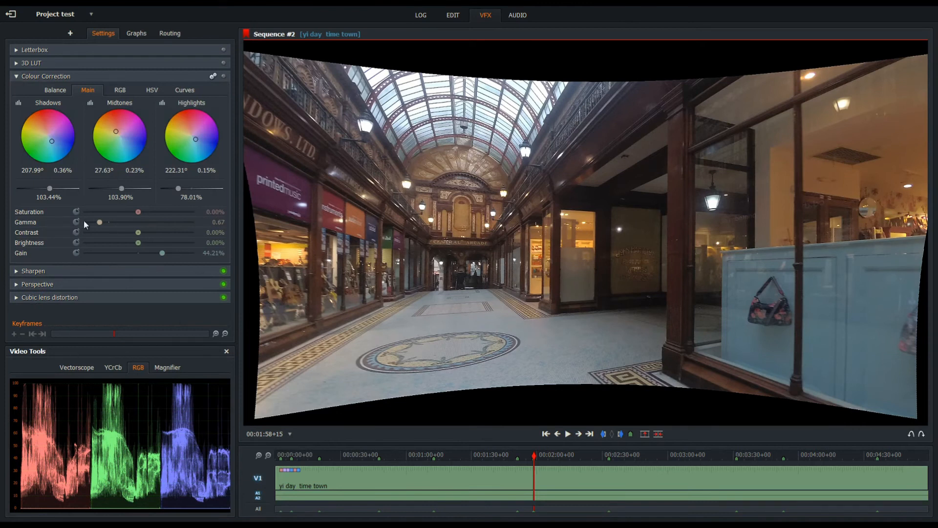
left_click(221, 77)
left_click(224, 77)
left_click(88, 78)
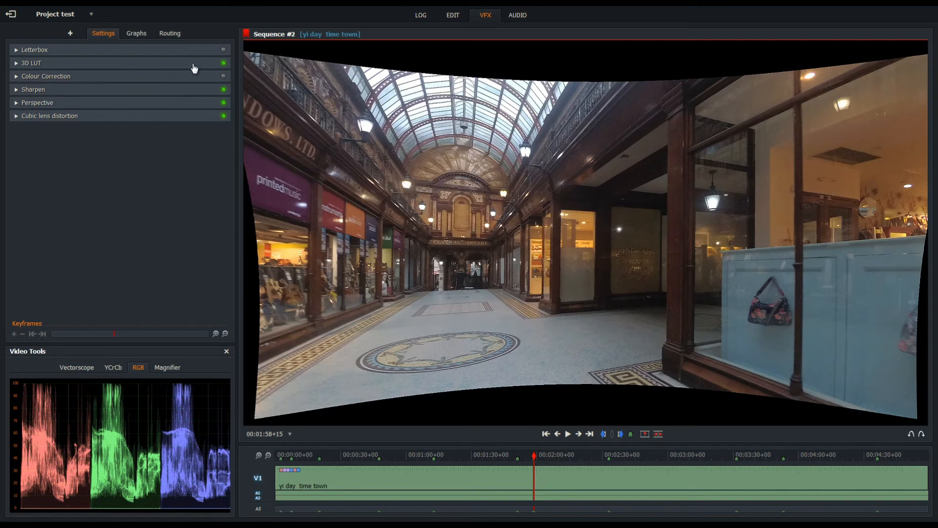
Enable Colour Correction in place of the 3D LUT effect, leaving the LUT switched off and its settings collapsed
left_click(224, 64)
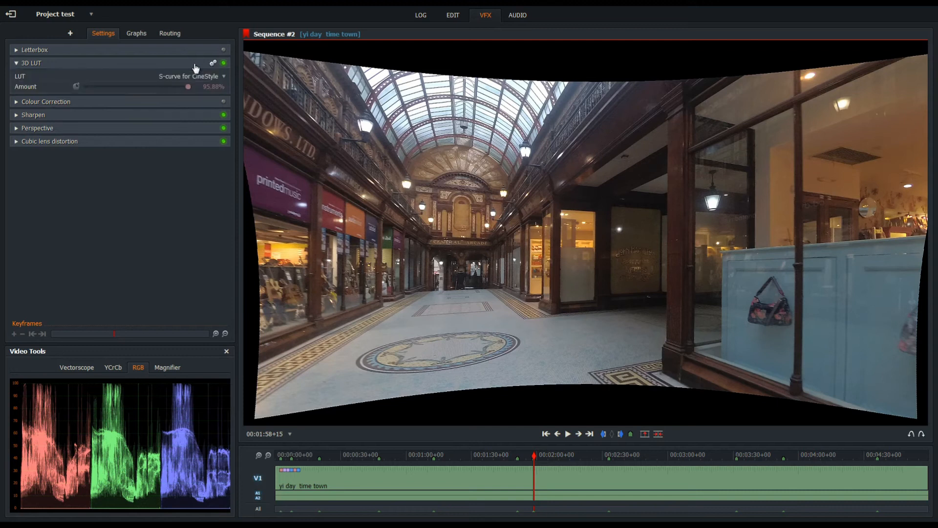
left_click(224, 102)
left_click(223, 64)
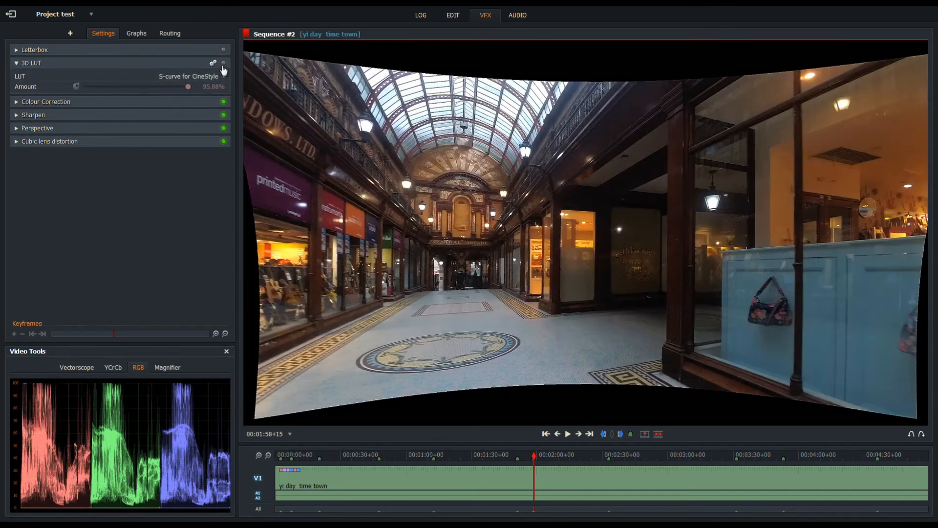
left_click(197, 63)
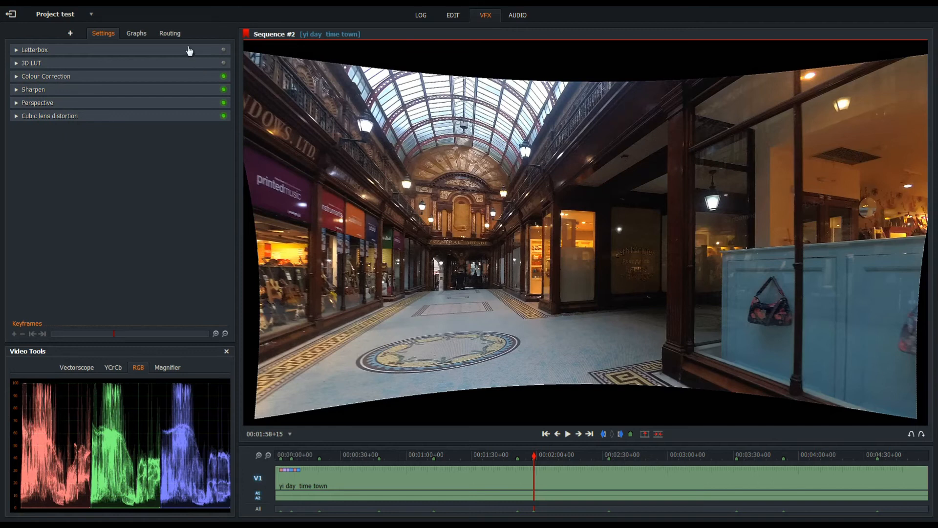
Enable the Letterbox effect with Aspect Mask None, Custom Aspect reset to 1.78 and Zoom at about 1.05
left_click(192, 51)
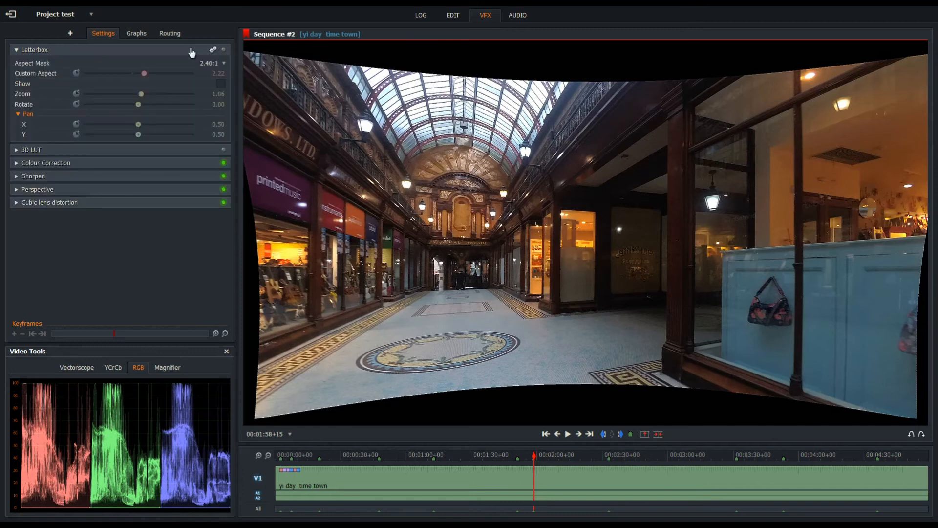
left_click(220, 65)
left_click(210, 62)
left_click_drag(139, 96, 159, 96)
left_click(223, 50)
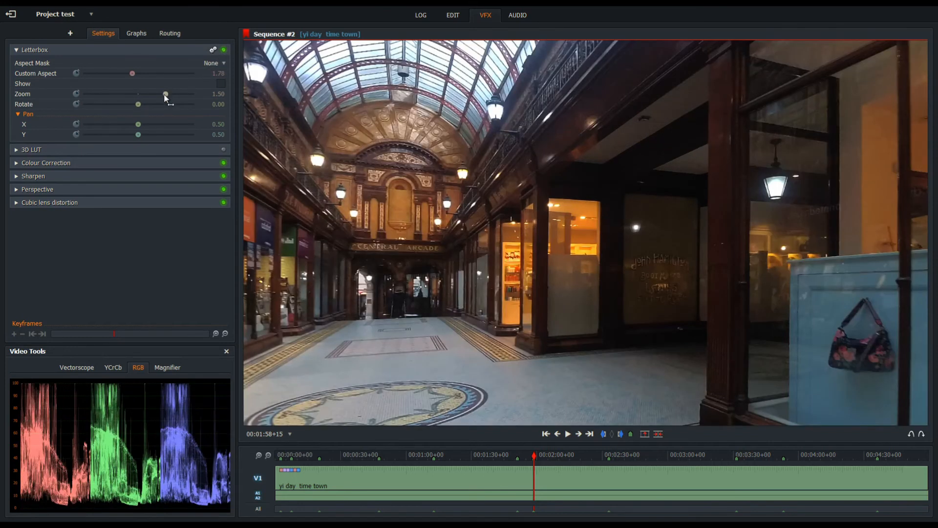
left_click_drag(165, 97, 141, 98)
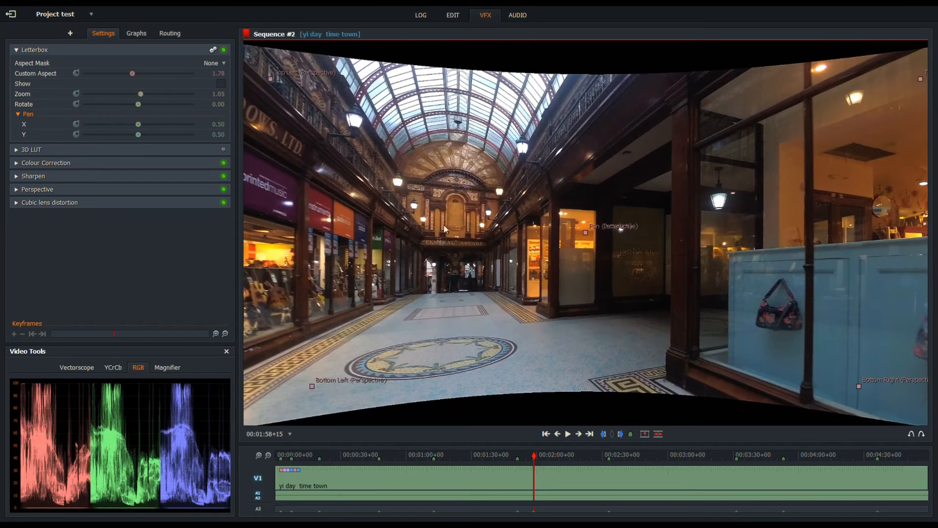
Try the 4:3 aspect mask on the Letterbox effect
left_click(212, 64)
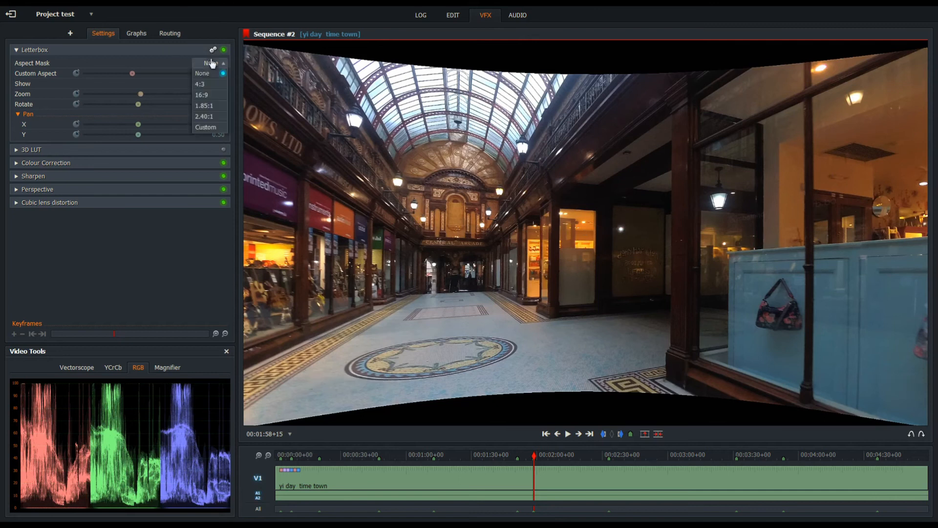
left_click(212, 63)
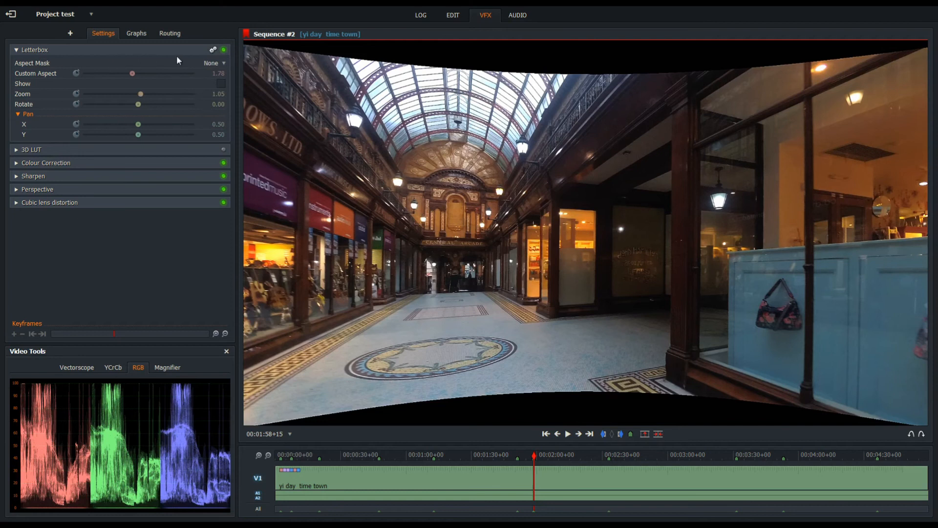
left_click(224, 65)
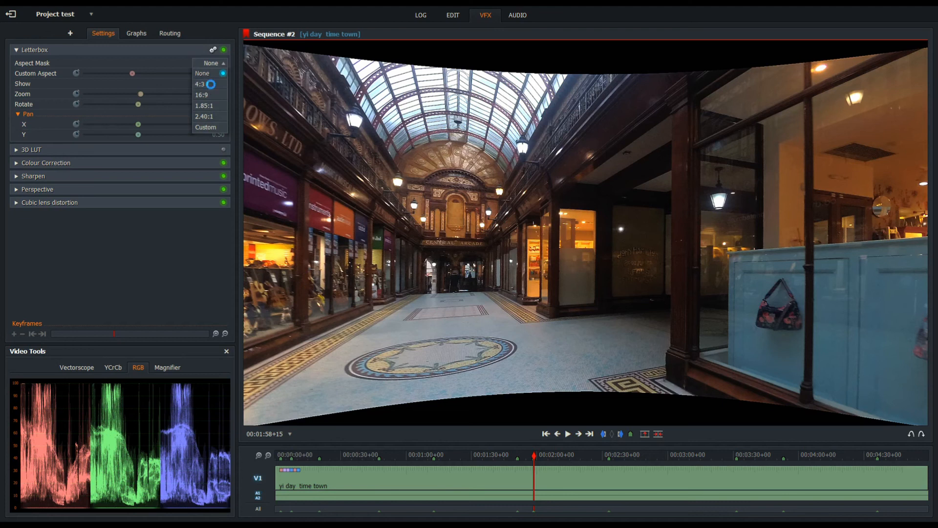
left_click(203, 84)
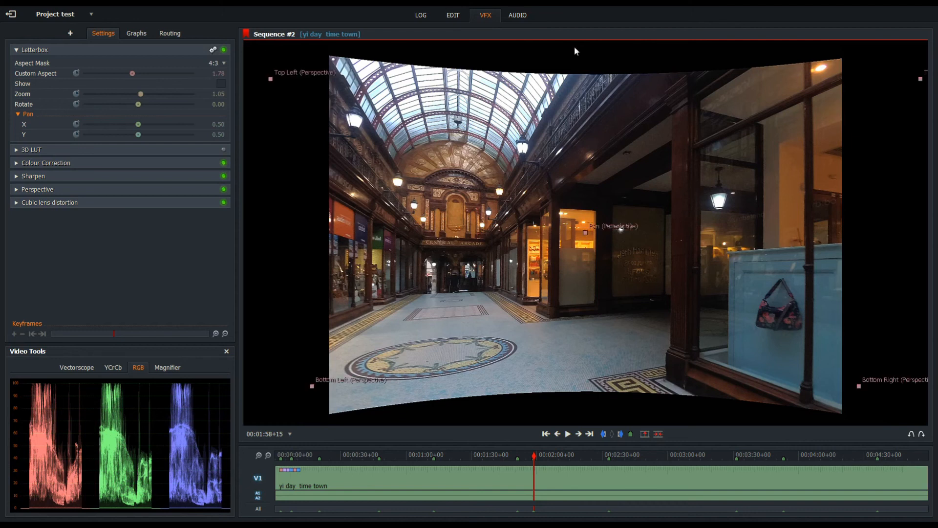
Try a Custom aspect mask on the Letterbox effect with Custom Aspect at about 2.19
left_click(224, 64)
left_click(212, 126)
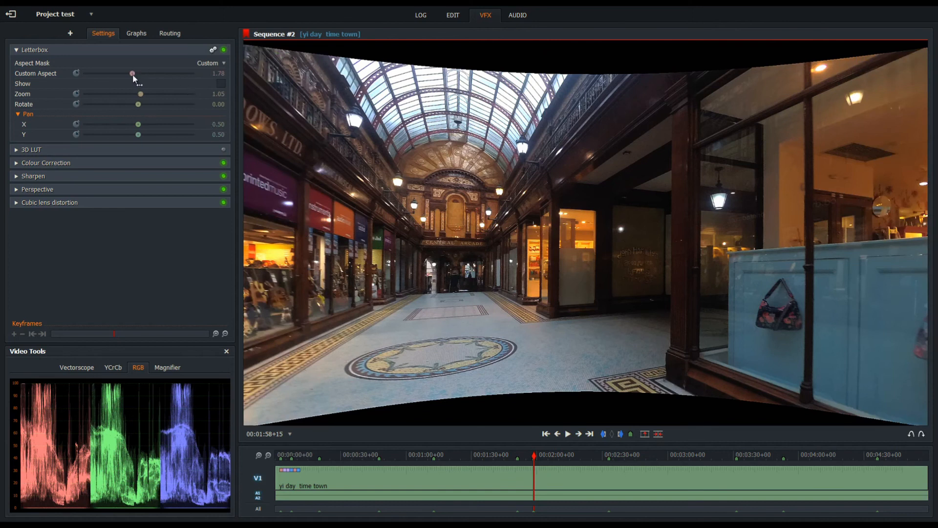
left_click_drag(133, 73, 146, 77)
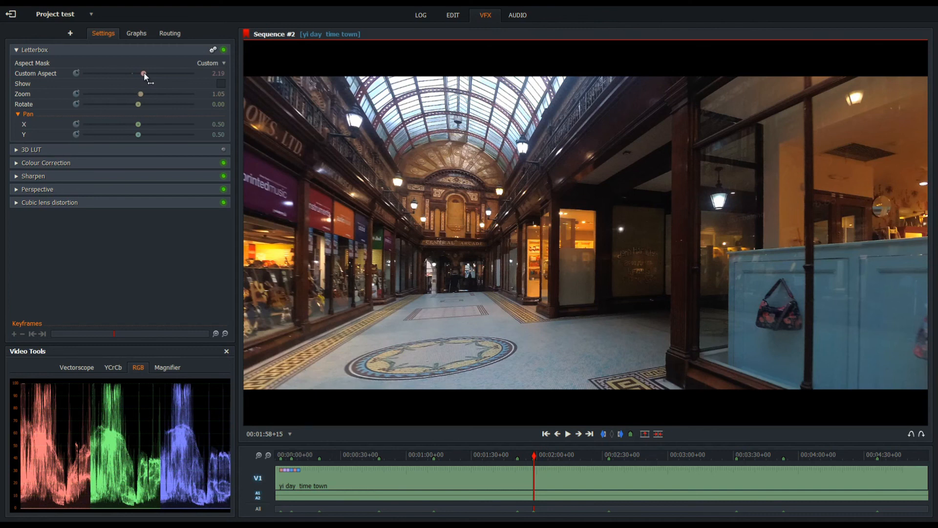
Set the Letterbox effect's Aspect Mask to 2.40:1 and remove the 3D LUT effect from the clip
left_click(210, 63)
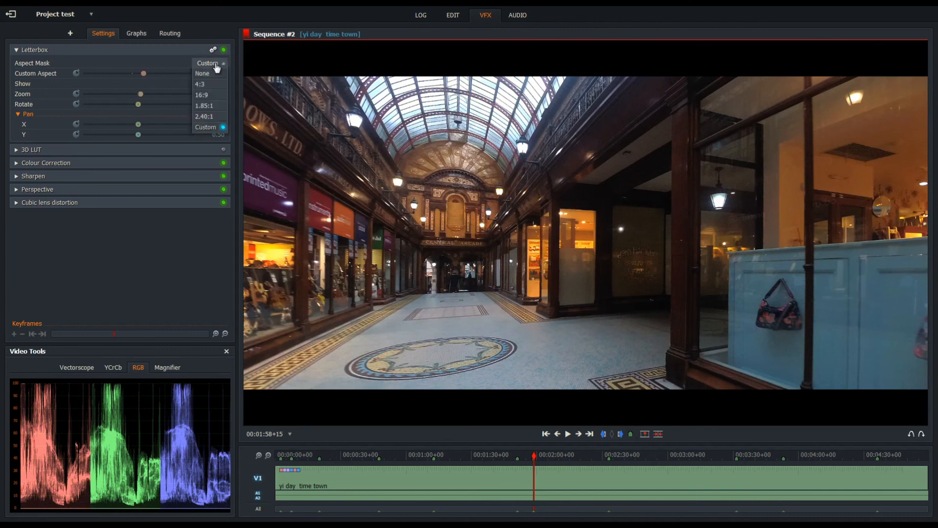
left_click(212, 114)
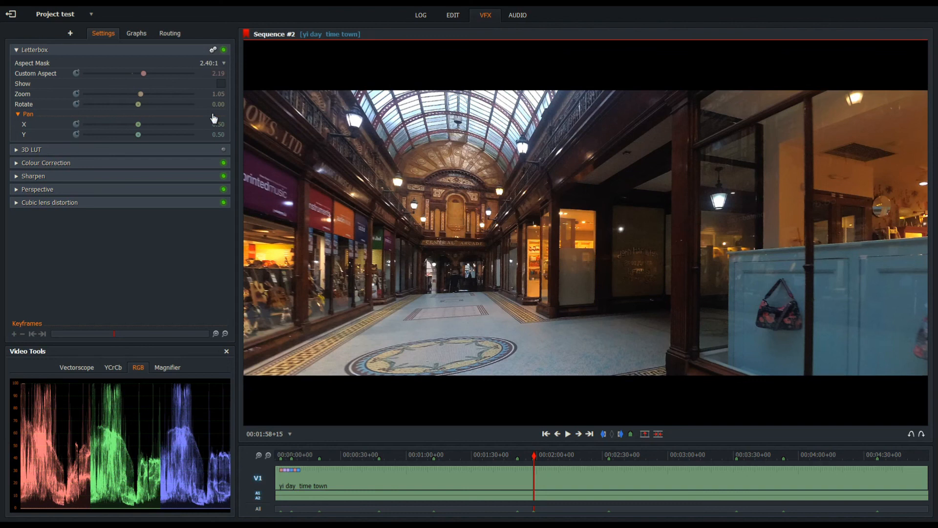
left_click(195, 54)
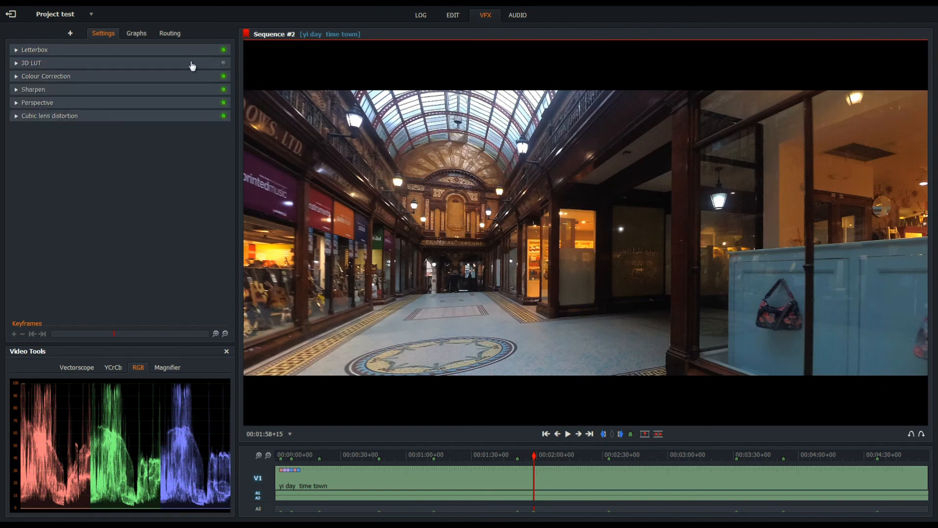
right_click(192, 63)
left_click(205, 89)
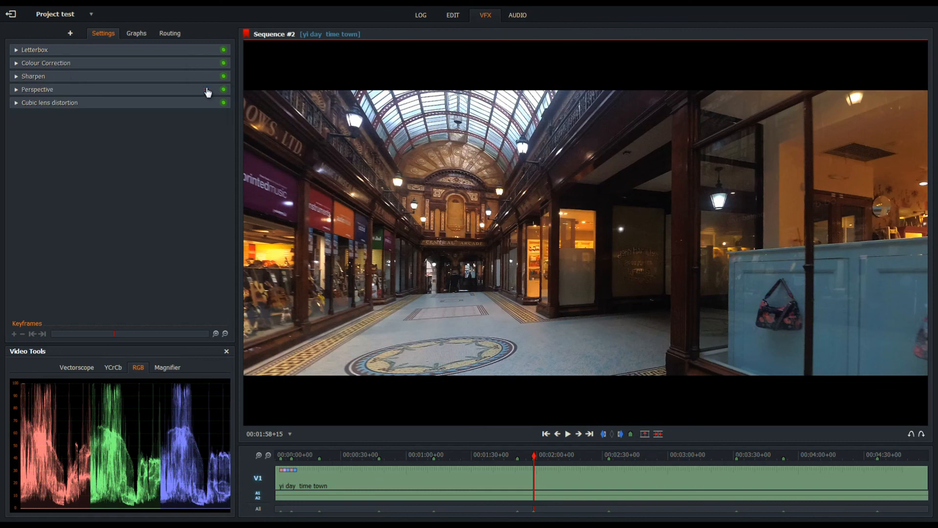
Save the clip's effects stack as a template named "cinematic" in the User category with the Analysis subcategory
right_click(165, 145)
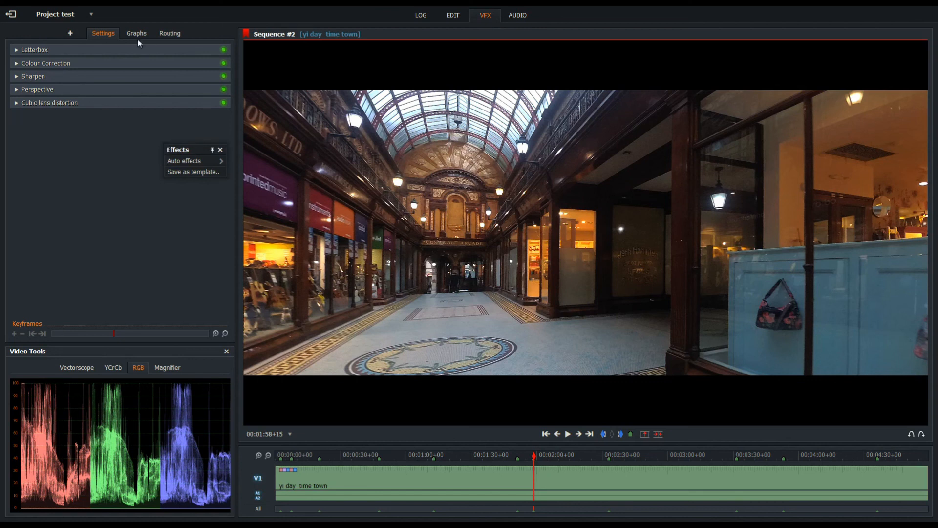
left_click(199, 173)
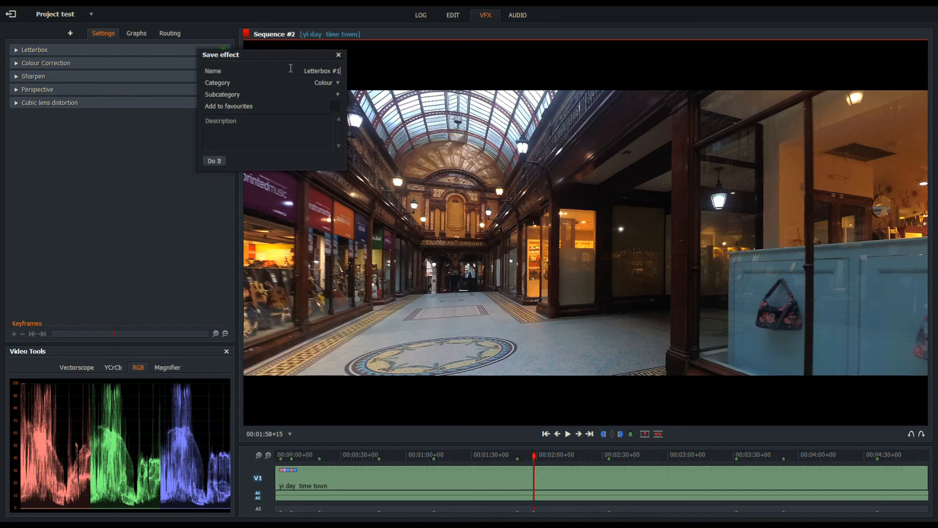
left_click_drag(300, 70, 366, 70)
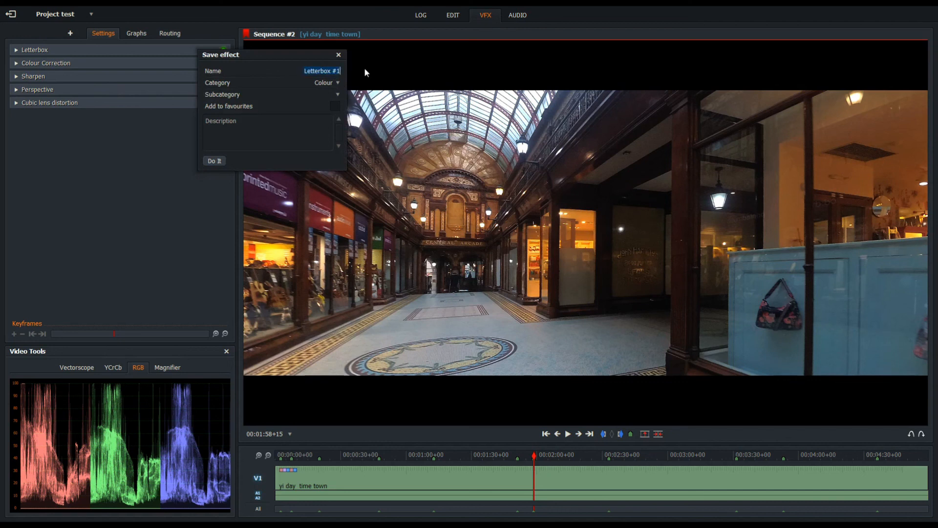
type("cinematic")
left_click(337, 84)
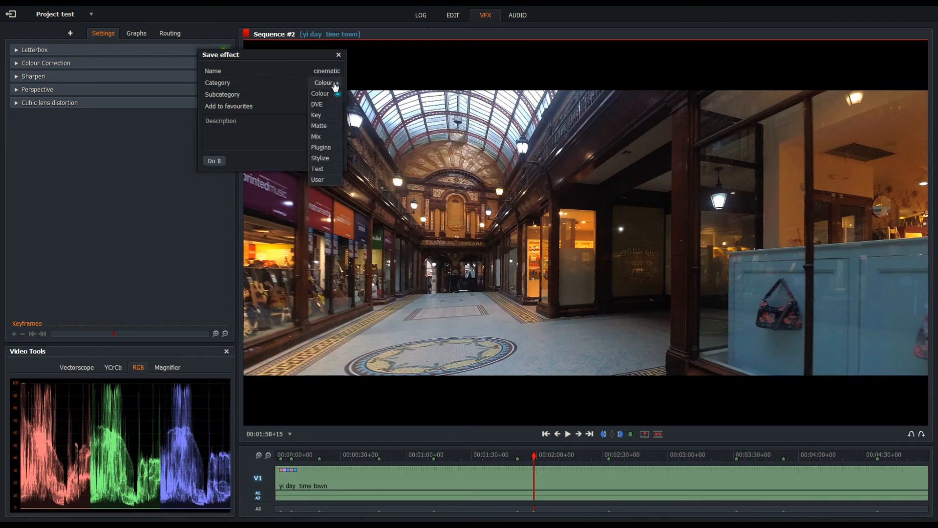
left_click(317, 178)
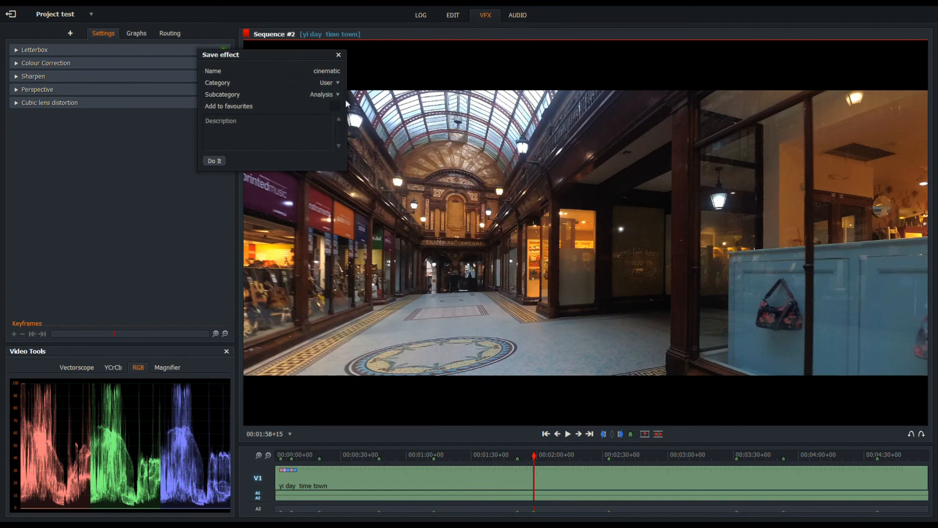
left_click(218, 161)
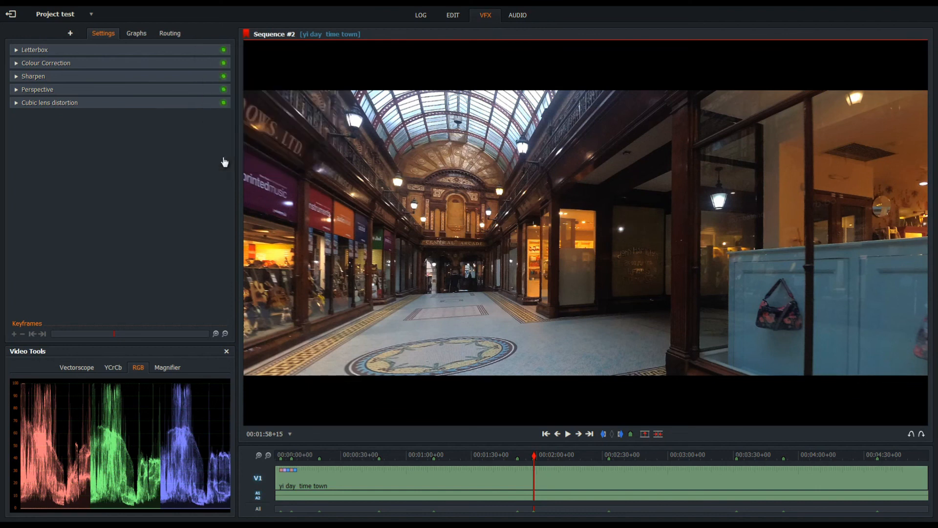
Look up the saved cinematic template in the User effects category and return to the clip's effect settings
left_click(71, 33)
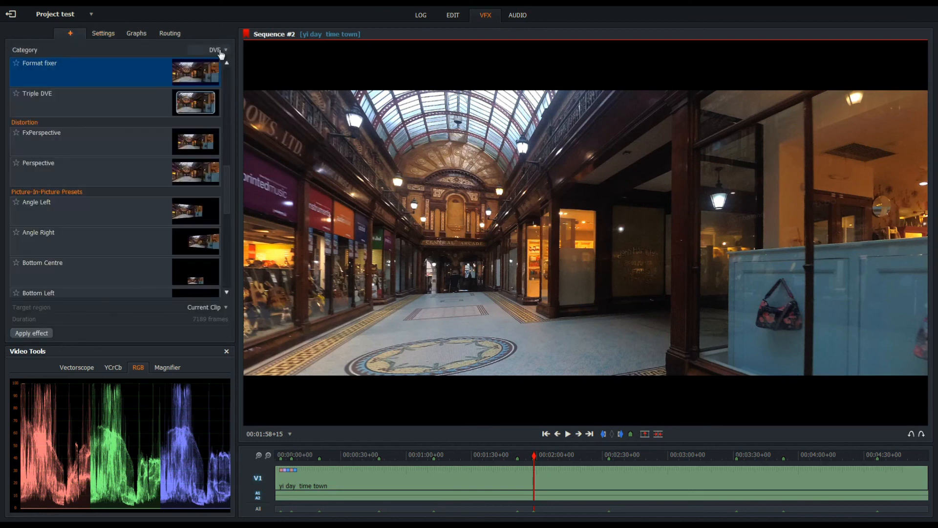
left_click(221, 52)
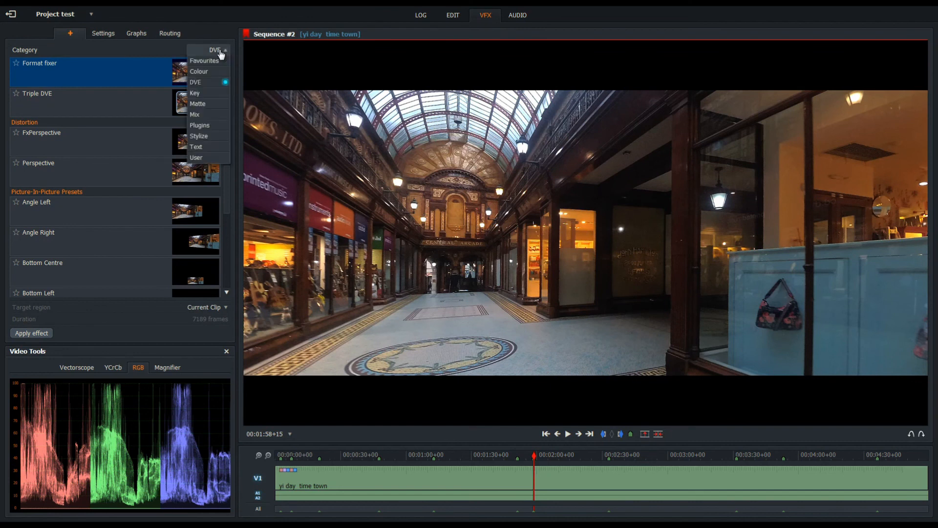
left_click(215, 157)
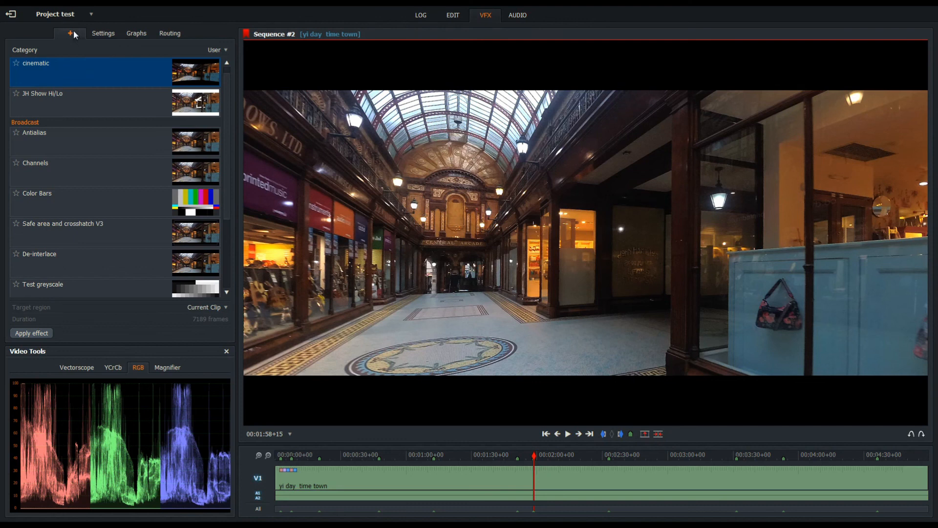
left_click(99, 34)
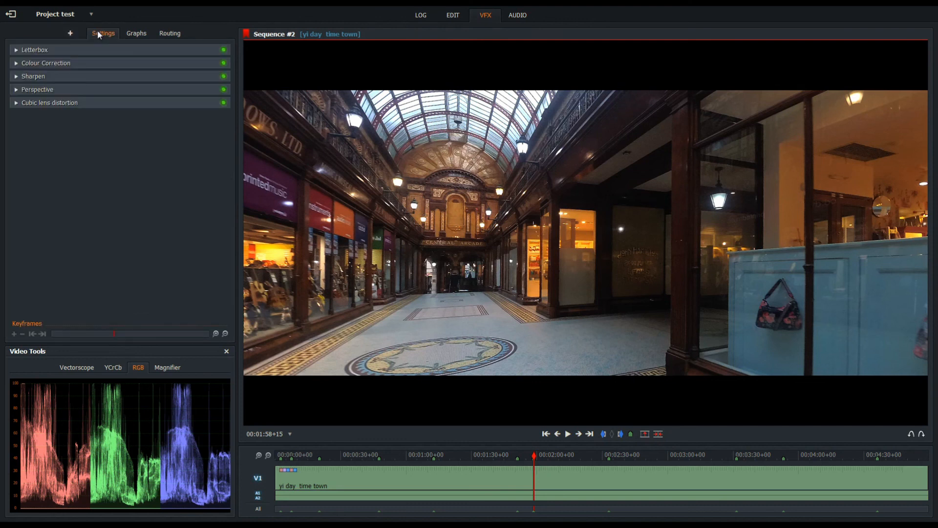